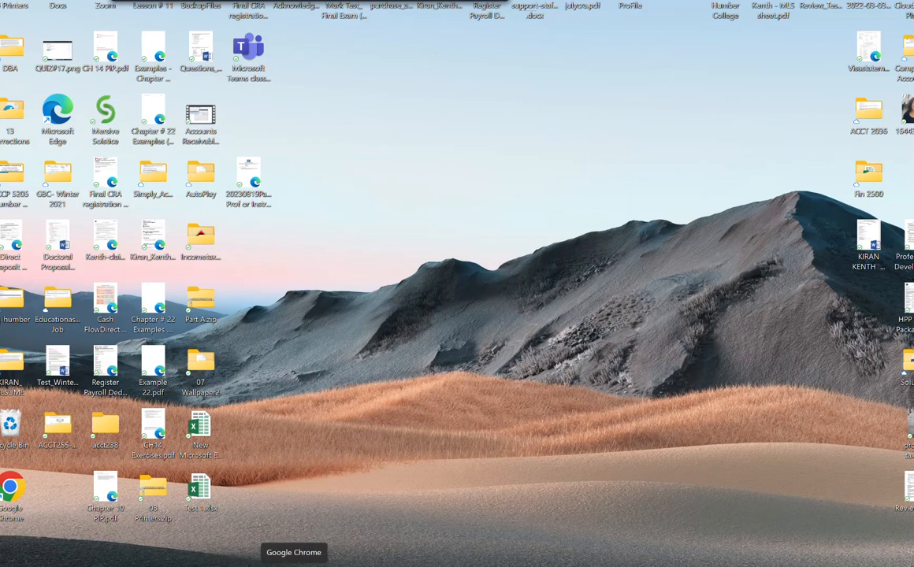
Step: Launch Google Chrome from the desktop shortcut
{"action": "left_click", "coordinate": [293, 564]}
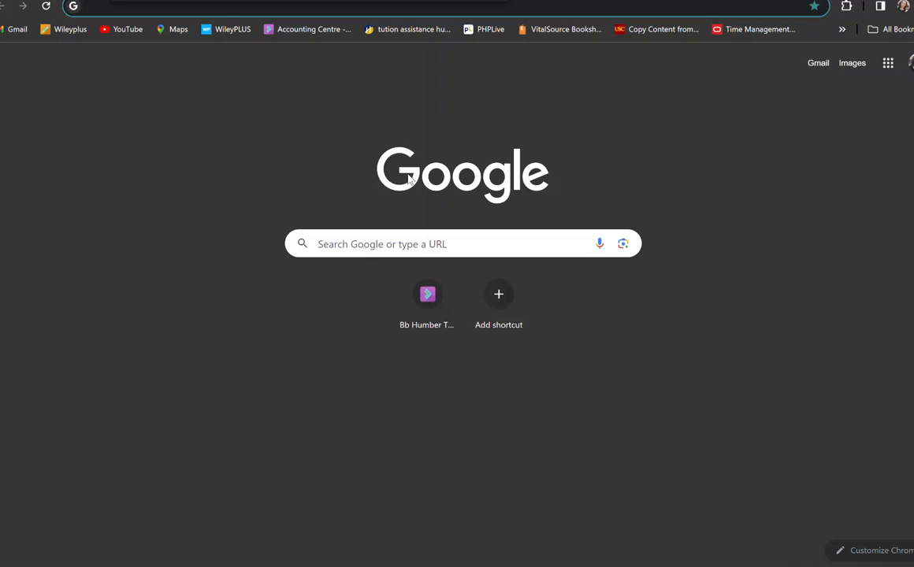
Step: Search Google for 'sage 50 education version', fixing the 'efucation' typo first
{"action": "left_click", "coordinate": [359, 249]}
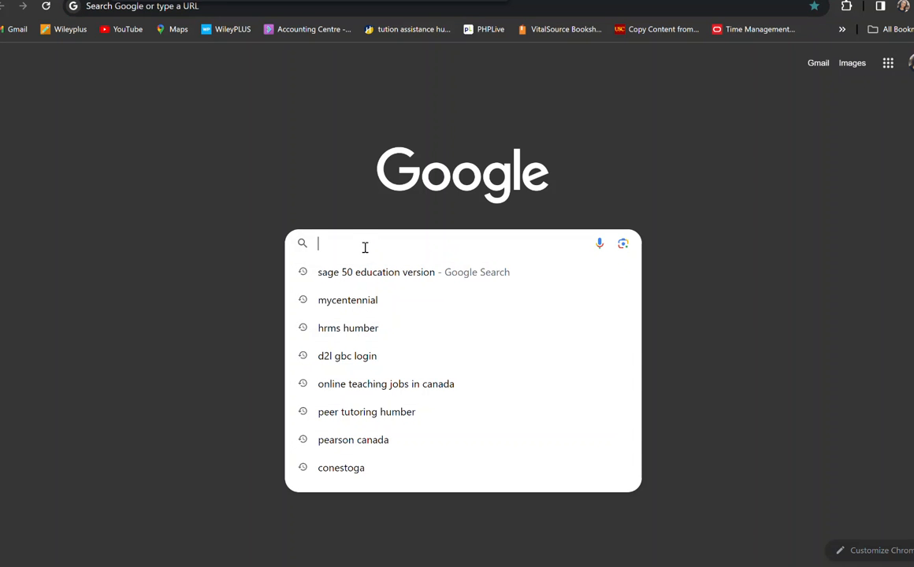
{"action": "type", "text": "sage"}
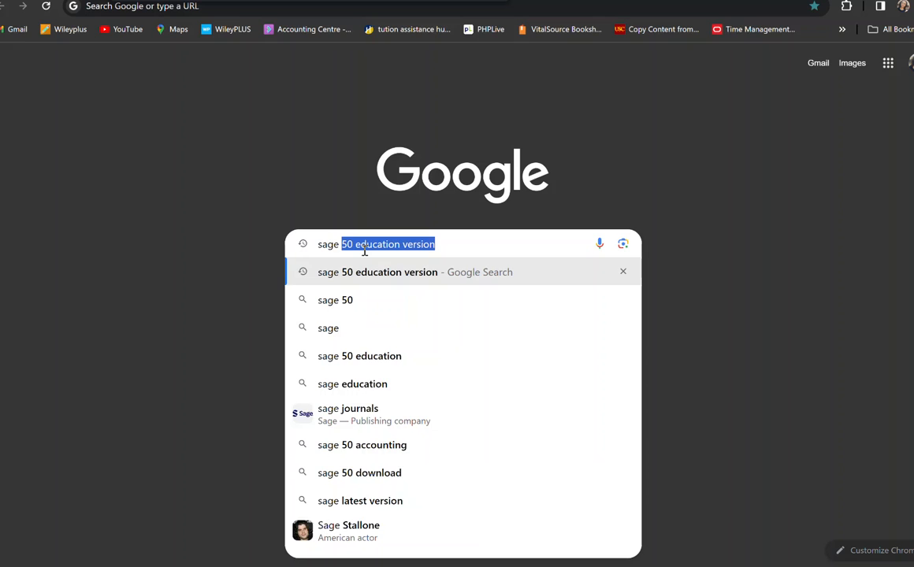
{"action": "type", "text": " 50 efu"}
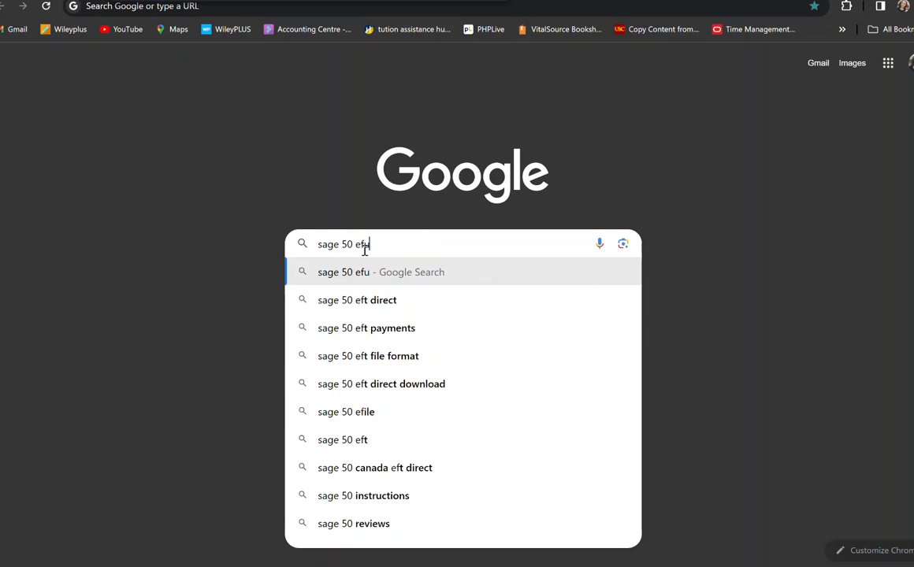
{"action": "type", "text": "cation"}
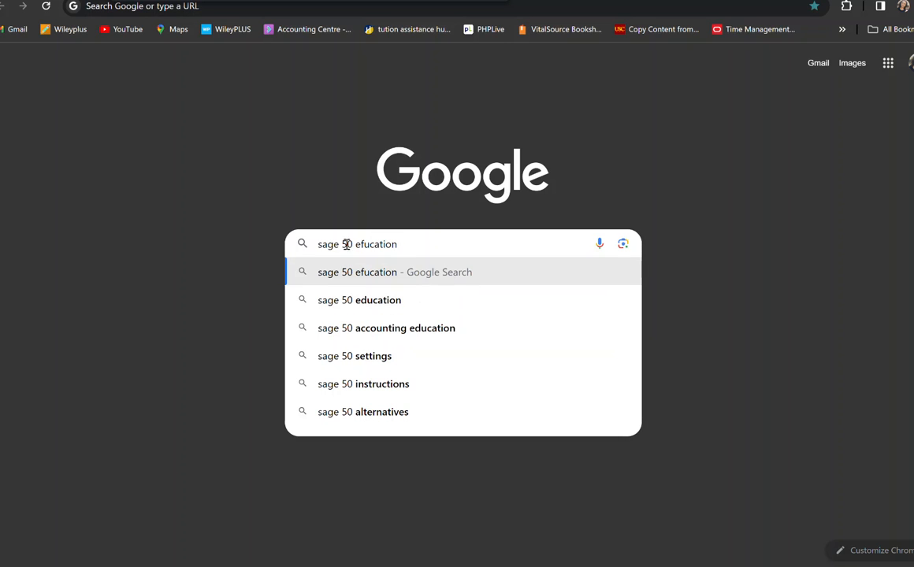
{"action": "left_click_drag", "start_coordinate": [359, 244], "coordinate": [367, 240]}
{"action": "type", "text": "d"}
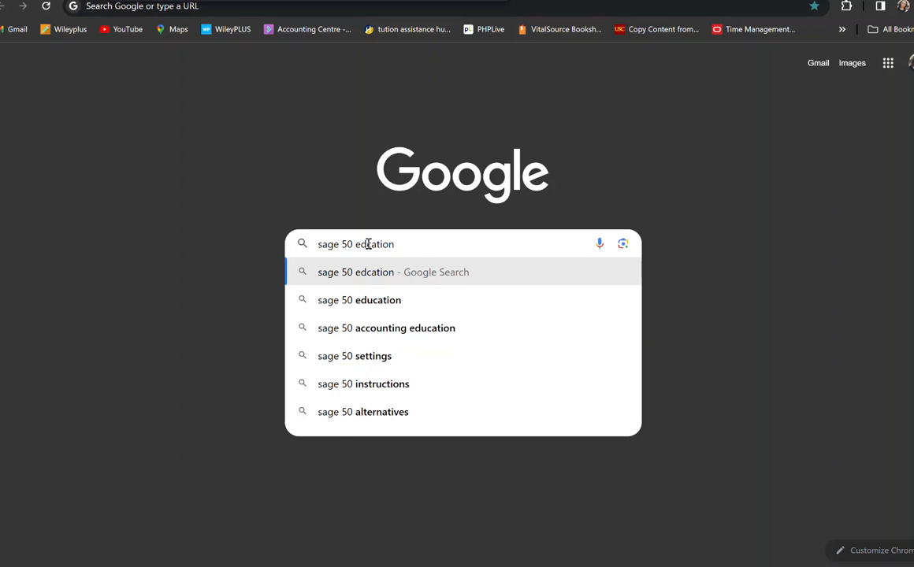
{"action": "type", "text": "u"}
{"action": "left_click", "coordinate": [419, 248]}
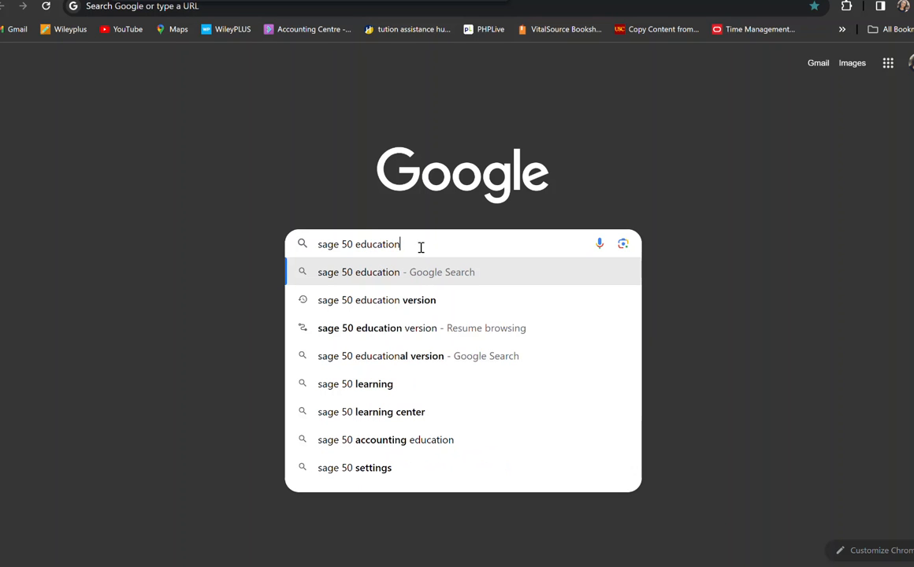
{"action": "left_click", "coordinate": [402, 302]}
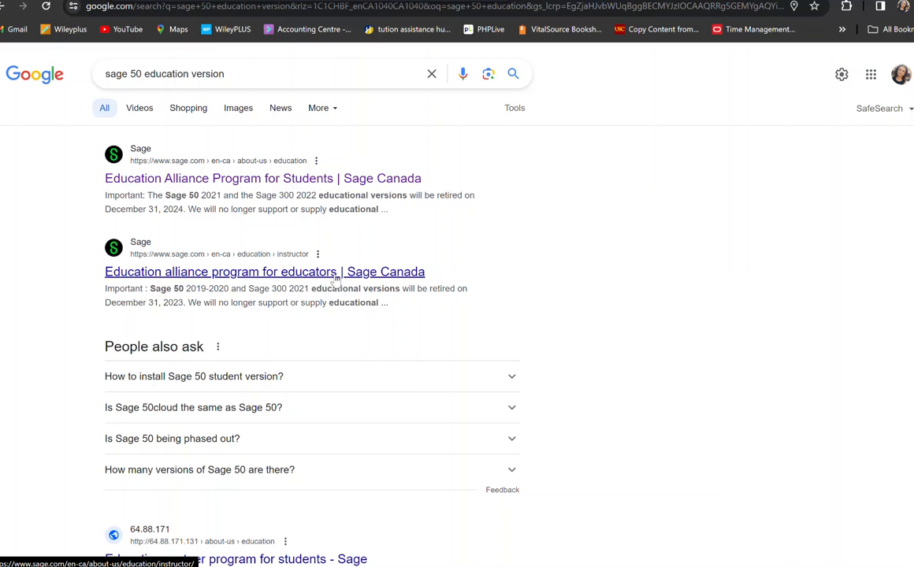
Step: Go from Sage's Education Program page to the Sage 50 student version registration form
{"action": "left_click", "coordinate": [263, 181]}
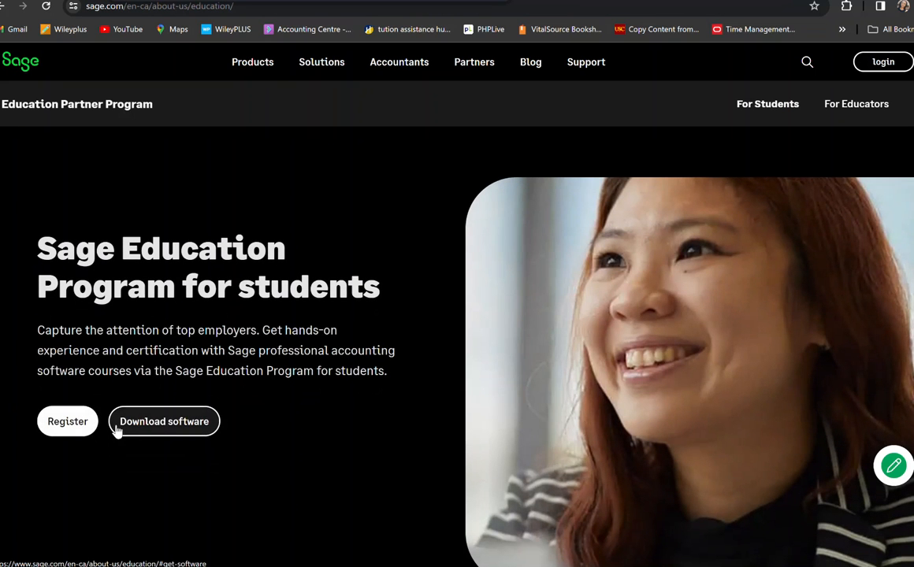
{"action": "left_click", "coordinate": [64, 426]}
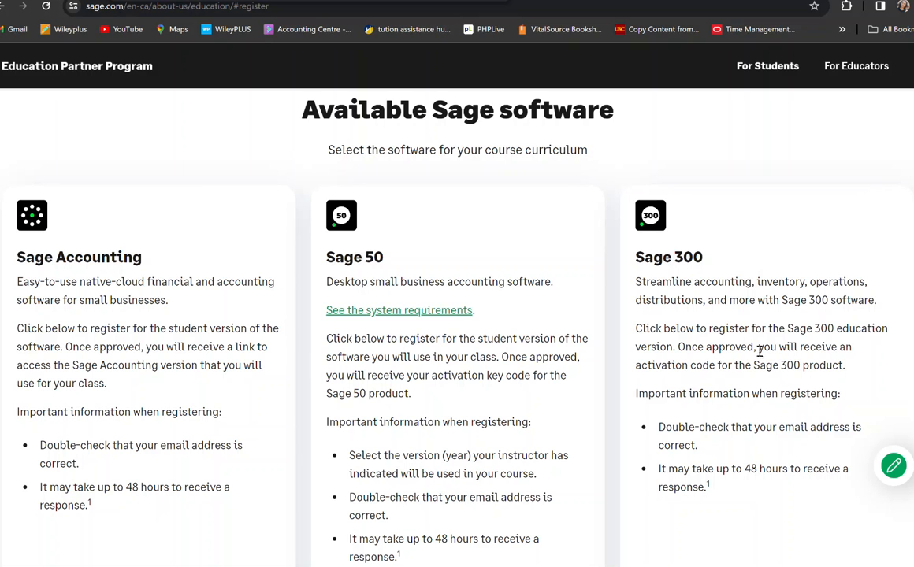
{"action": "scroll", "coordinate": [412, 361], "scroll_direction": "down", "scroll_amount": 1}
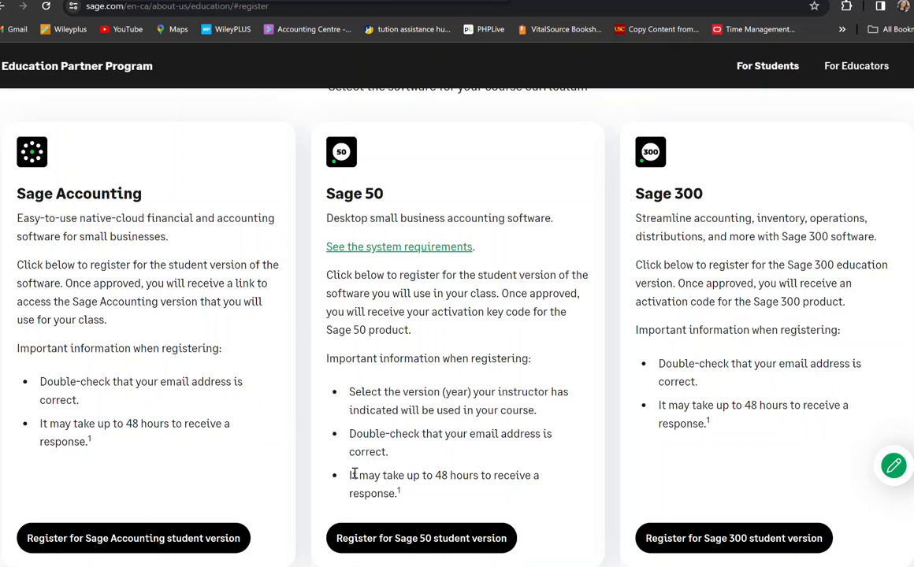
{"action": "left_click_drag", "start_coordinate": [350, 475], "coordinate": [412, 494]}
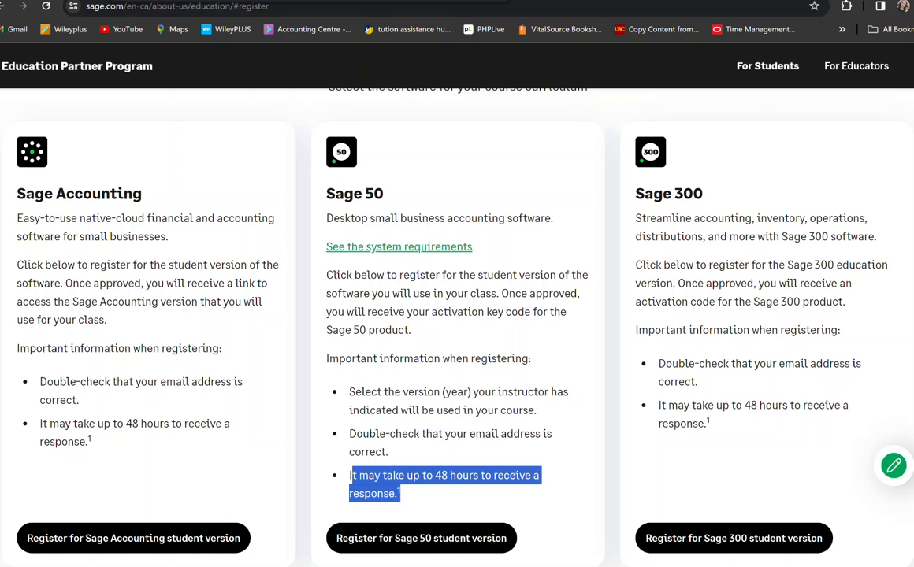
{"action": "left_click", "coordinate": [410, 540]}
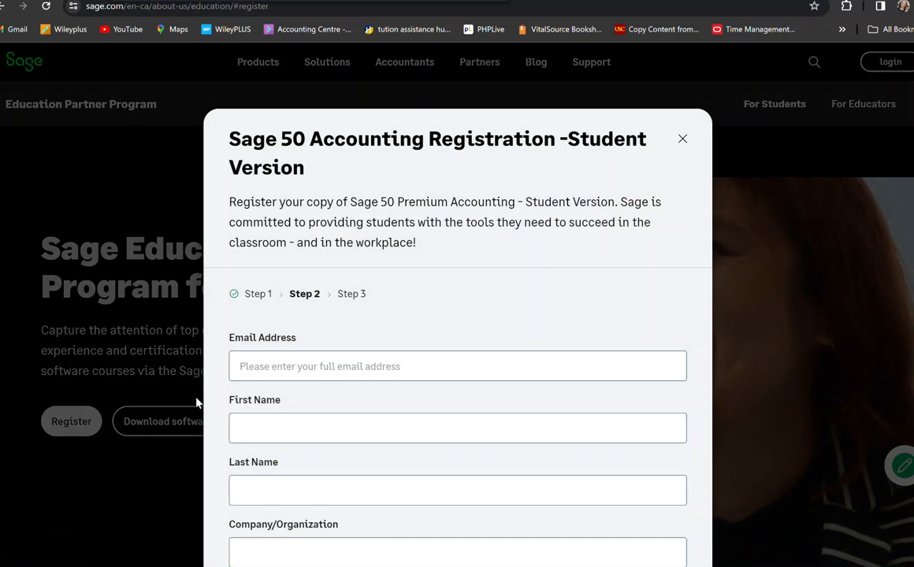
Step: Enter the student's email, first and last name, and organization, then continue to Step 3
{"action": "left_click", "coordinate": [260, 368]}
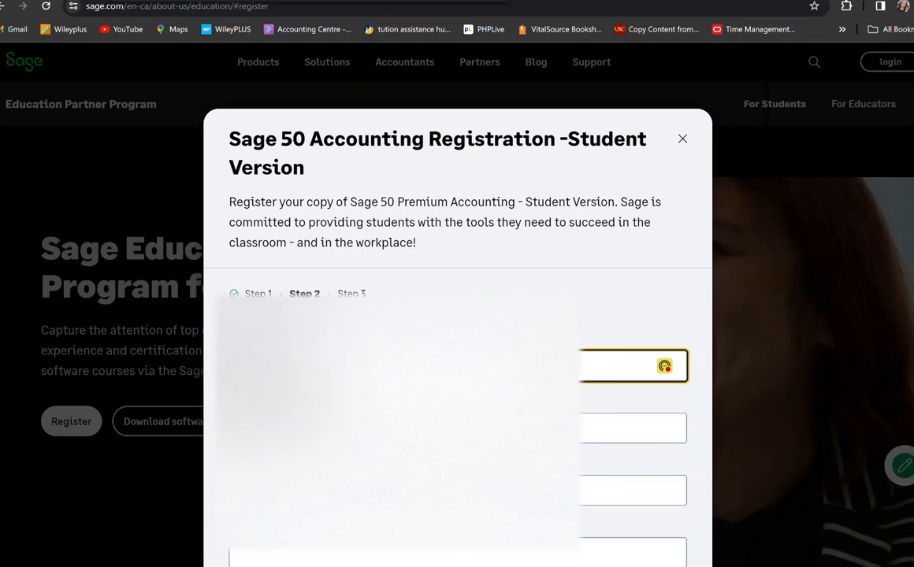
{"action": "key", "text": "Tab"}
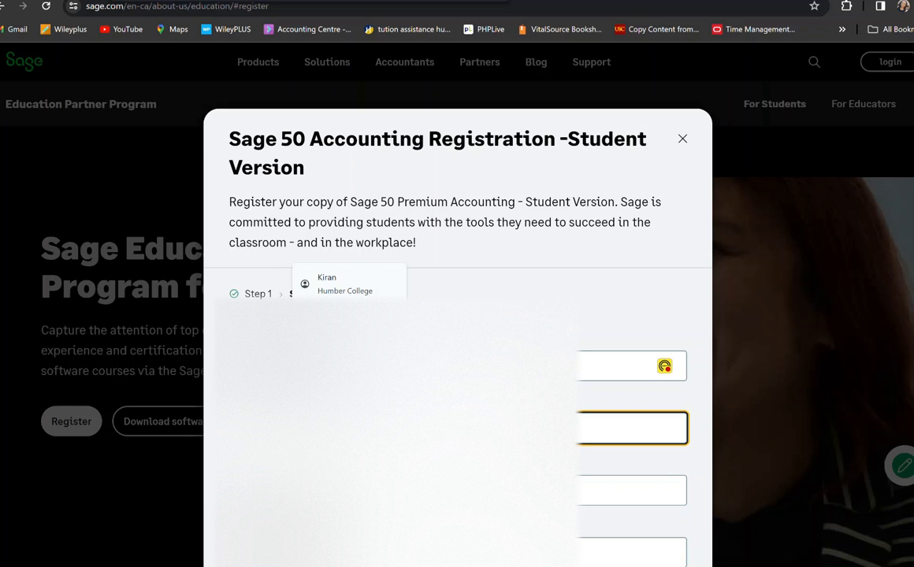
{"action": "key", "text": "Tab"}
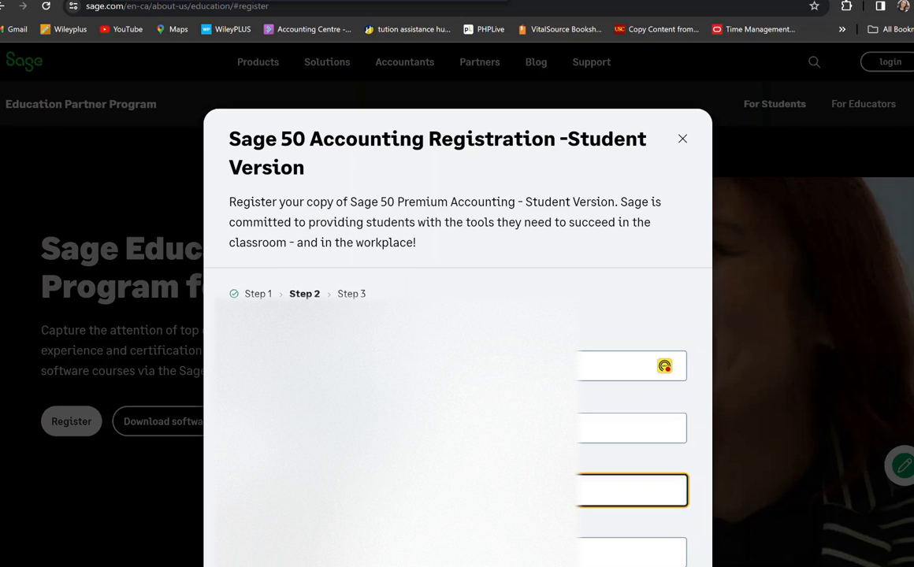
{"action": "scroll", "coordinate": [456, 354], "scroll_direction": "down", "scroll_amount": 1}
{"action": "key", "text": "Tab"}
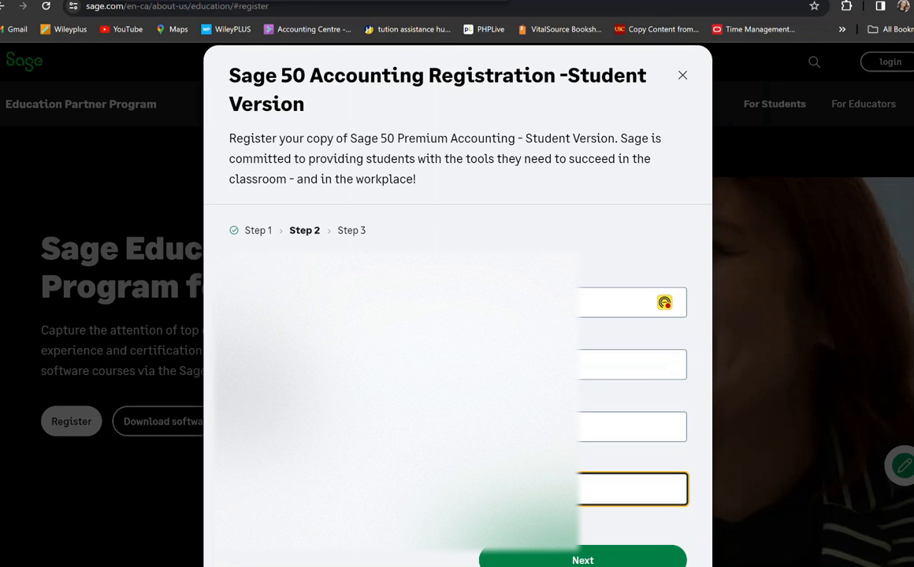
{"action": "key", "text": "Down"}
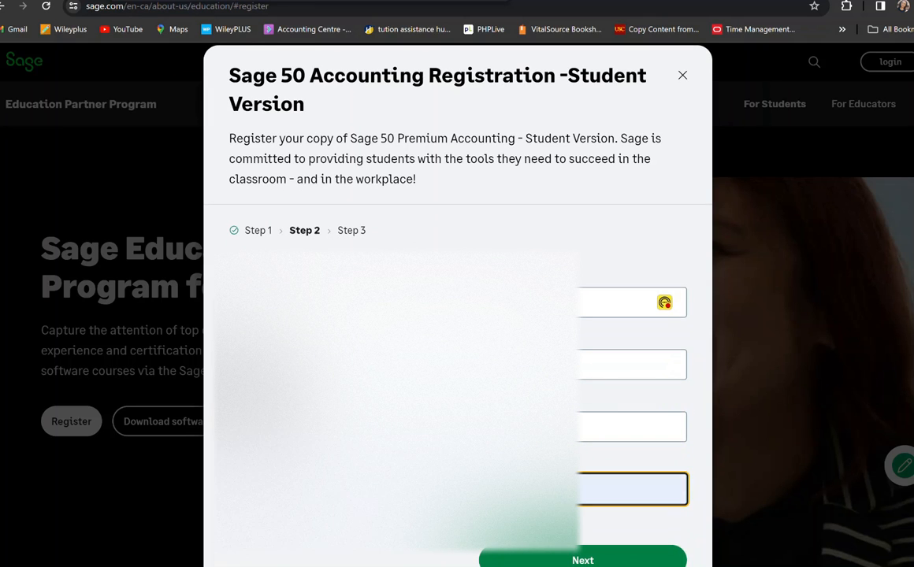
{"action": "left_click", "coordinate": [559, 560]}
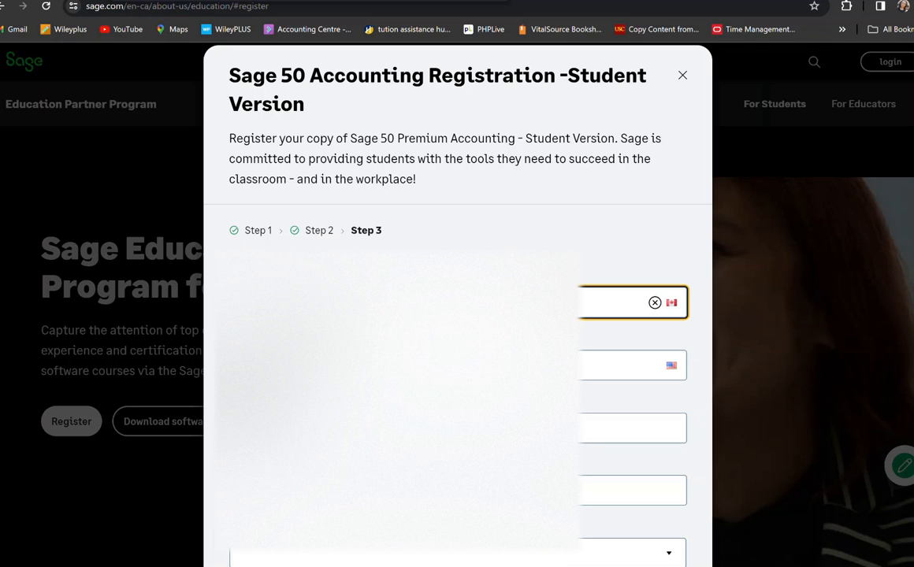
Step: Enter the business phone and address, city 'toronto' and province Ontario for Canada
{"action": "left_click", "coordinate": [378, 365]}
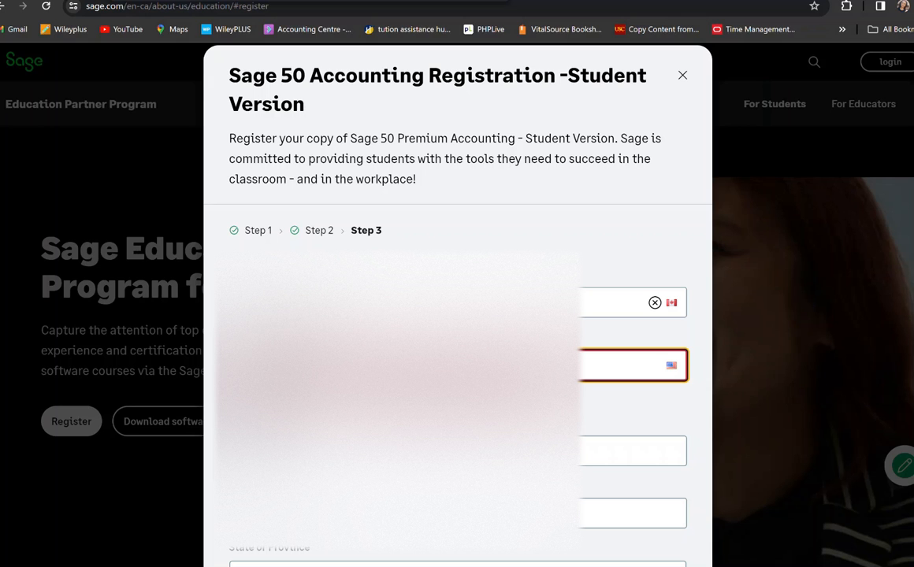
{"action": "type", "text": "7"}
{"action": "key", "text": "Tab"}
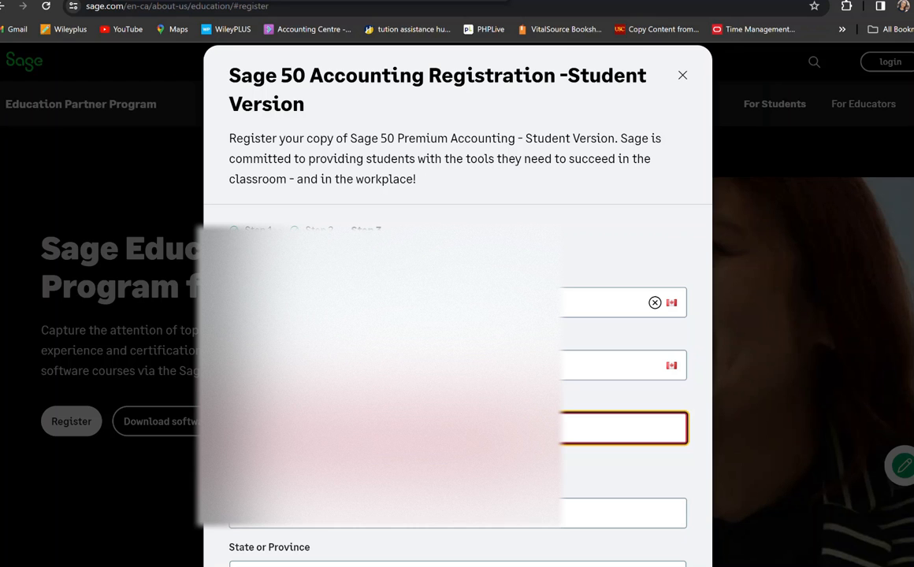
{"action": "scroll", "coordinate": [416, 489], "scroll_direction": "down", "scroll_amount": 1}
{"action": "left_click", "coordinate": [415, 426]}
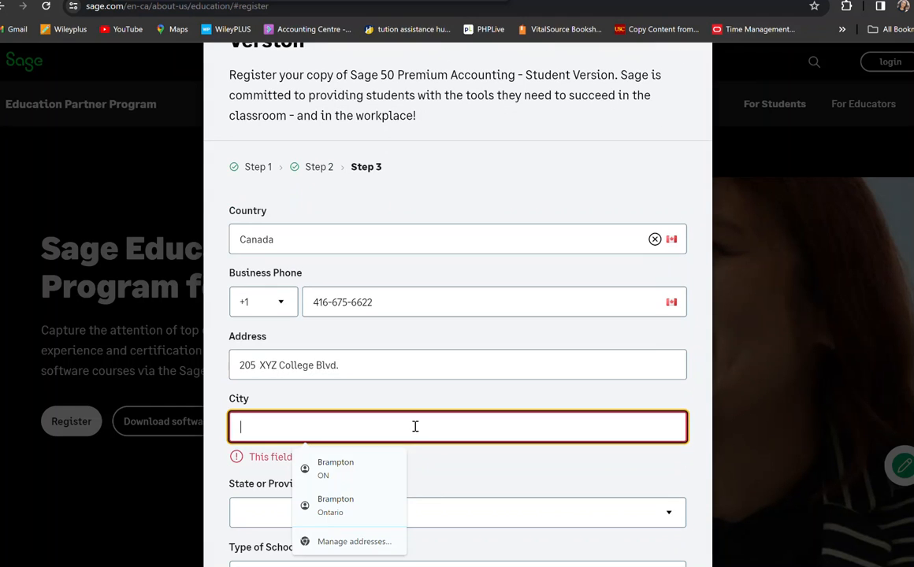
{"action": "type", "text": "toronto"}
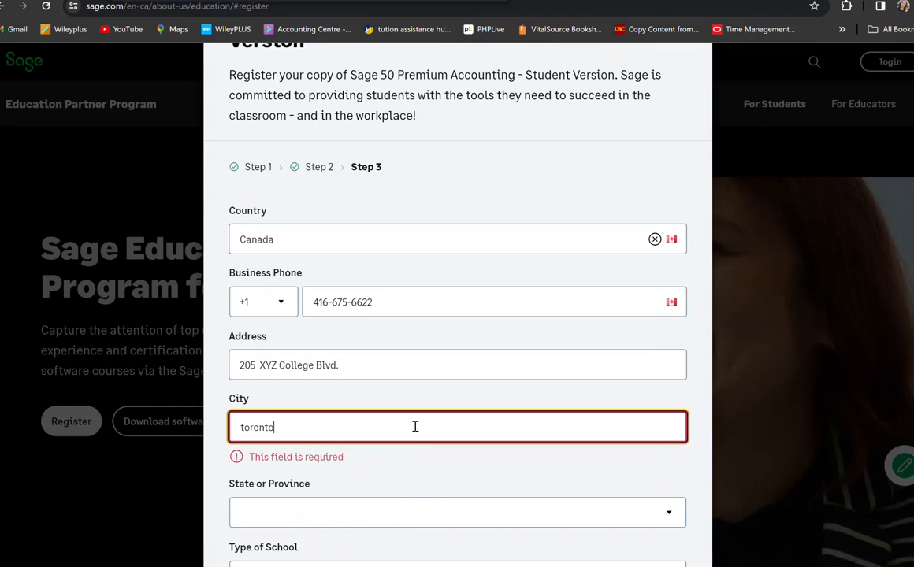
{"action": "key", "text": "Tab"}
{"action": "key", "text": "o"}
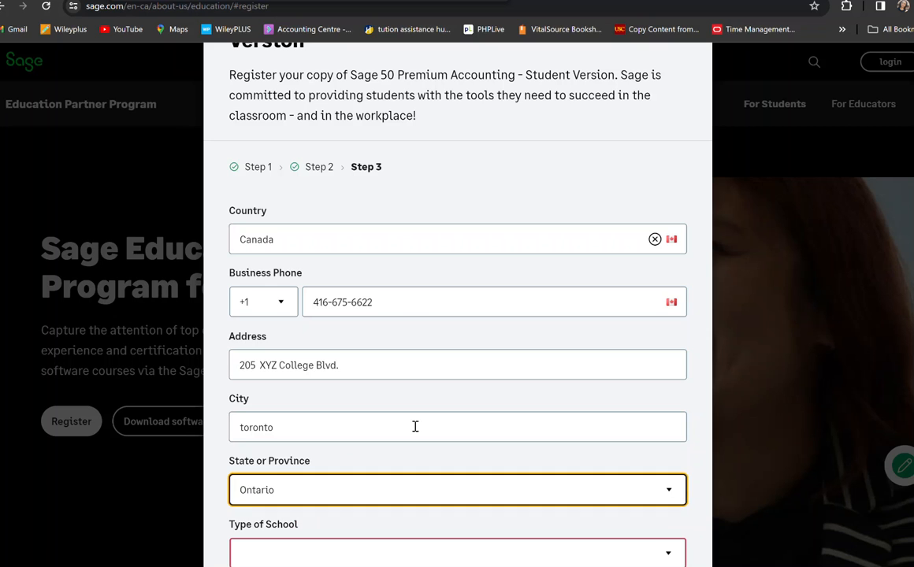
{"action": "scroll", "coordinate": [370, 418], "scroll_direction": "down", "scroll_amount": 1}
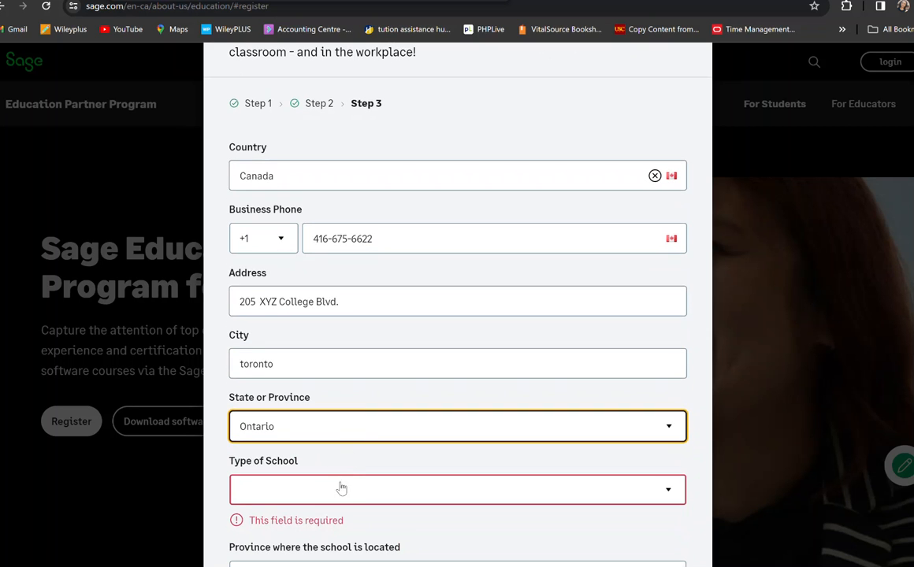
Step: Set the school type to Professional College, school province Ontario and city 'Toronto'
{"action": "left_click", "coordinate": [341, 493]}
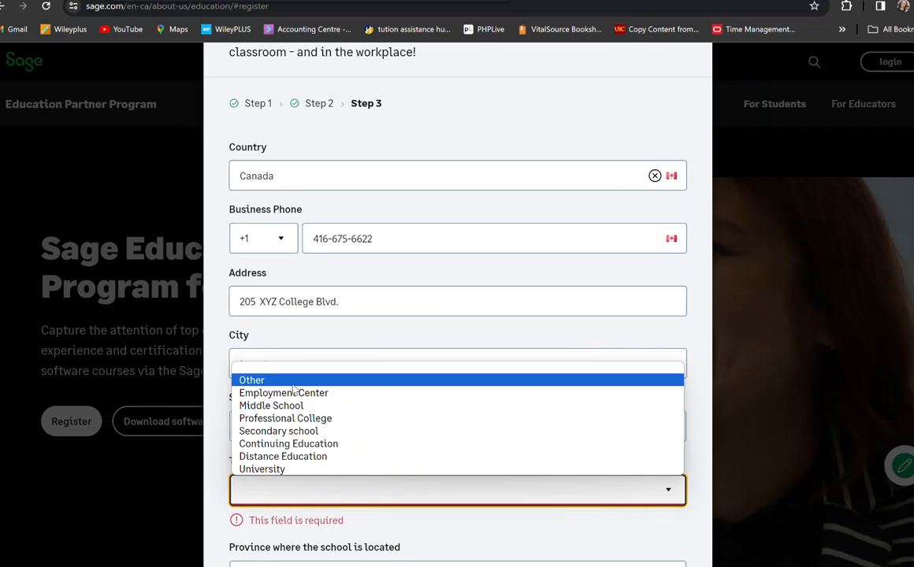
{"action": "left_click", "coordinate": [260, 420]}
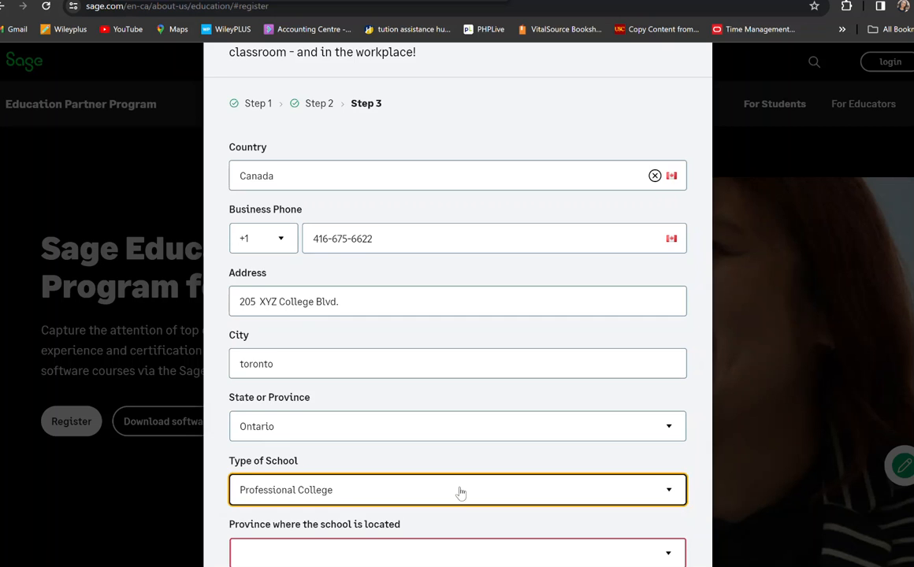
{"action": "scroll", "coordinate": [457, 490], "scroll_direction": "down", "scroll_amount": 1}
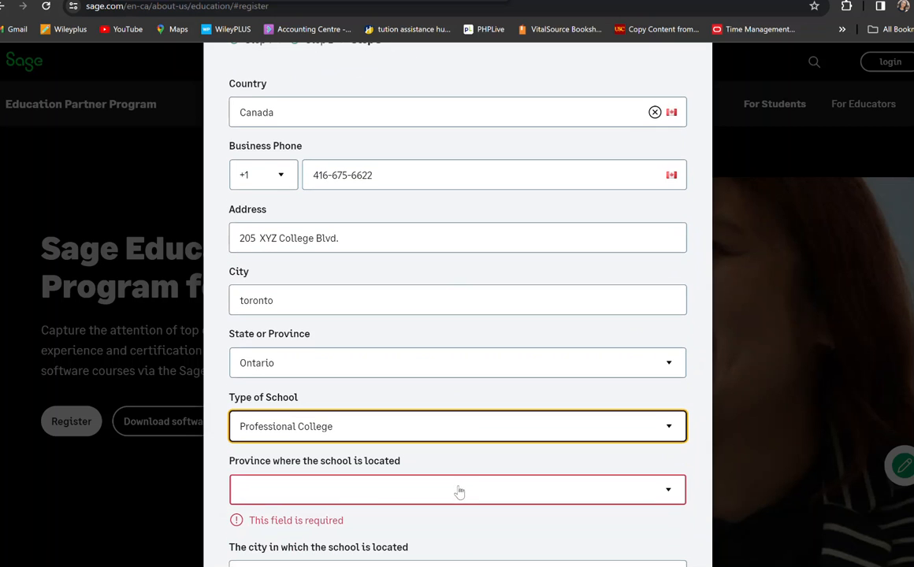
{"action": "left_click", "coordinate": [666, 492]}
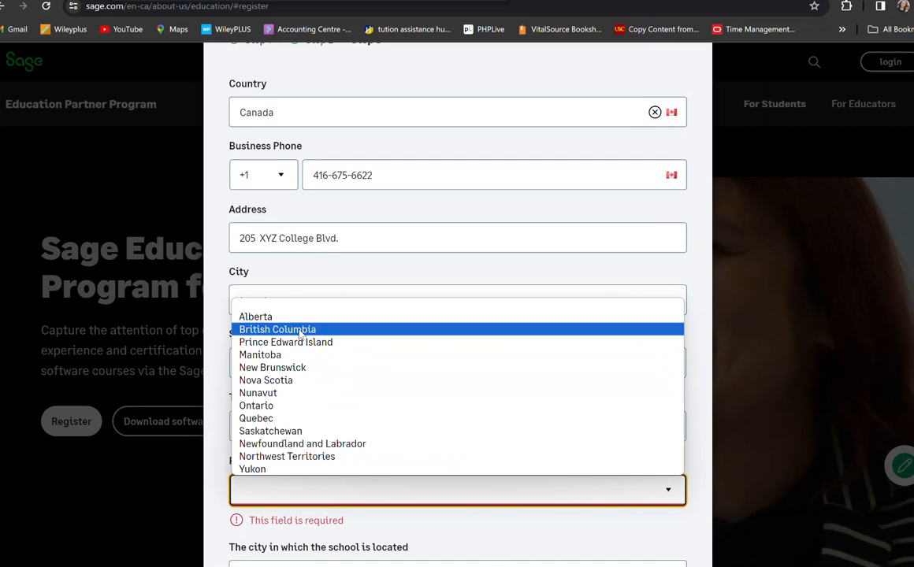
{"action": "left_click", "coordinate": [268, 407]}
{"action": "scroll", "coordinate": [532, 464], "scroll_direction": "down", "scroll_amount": 1}
{"action": "left_click", "coordinate": [398, 485]}
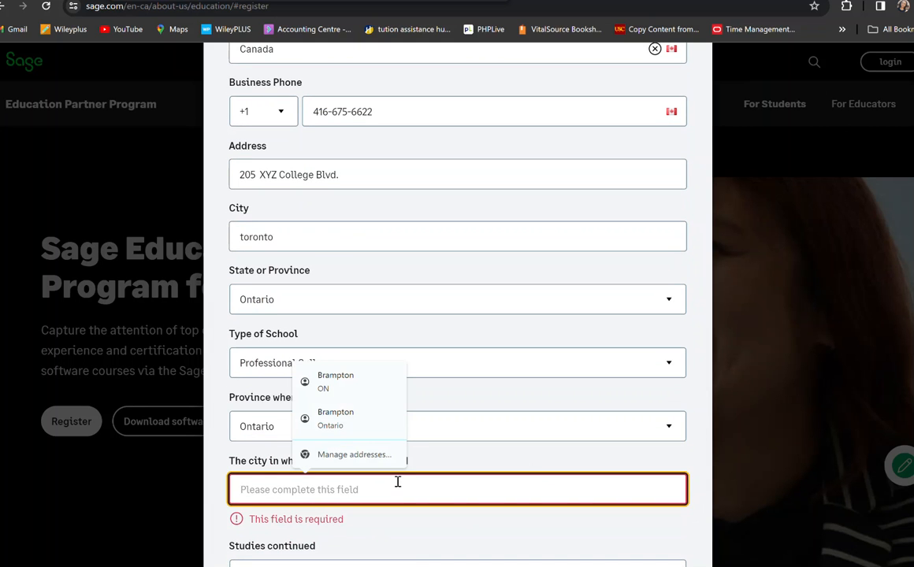
{"action": "type", "text": "toron"}
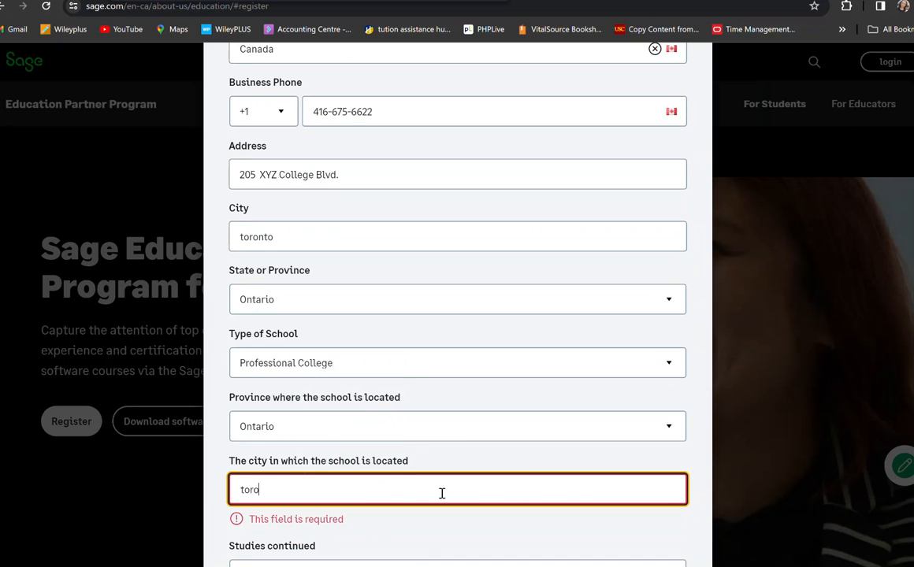
{"action": "key", "text": "BackSpace"}
{"action": "key", "text": "BackSpace"}
{"action": "key", "text": "BackSpace"}
{"action": "key", "text": "BackSpace"}
{"action": "key", "text": "BackSpace"}
{"action": "type", "text": "Toronto"}
Step: Choose Accounting as study area and Version 2021, then submit the registration
{"action": "scroll", "coordinate": [405, 524], "scroll_direction": "down", "scroll_amount": 2}
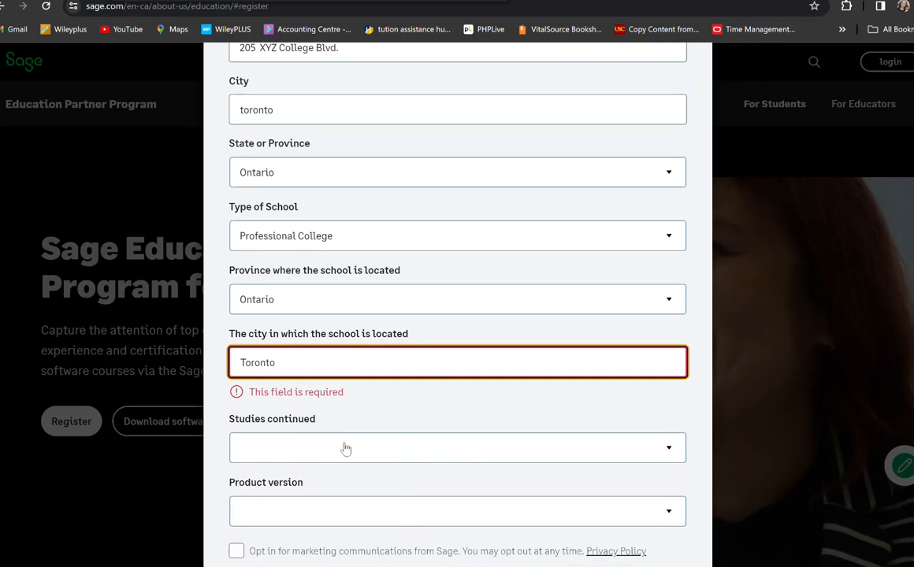
{"action": "left_click", "coordinate": [671, 461]}
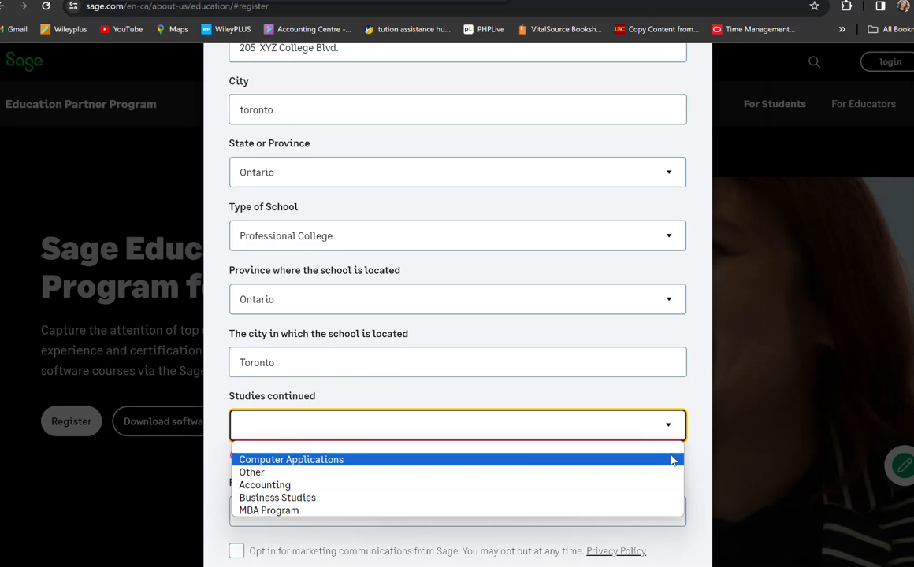
{"action": "left_click", "coordinate": [457, 485]}
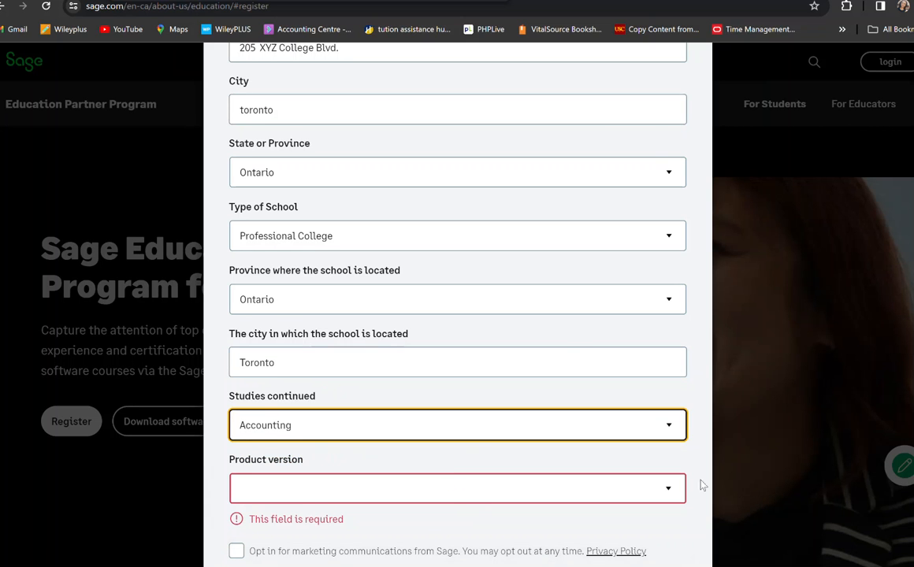
{"action": "left_click", "coordinate": [668, 488]}
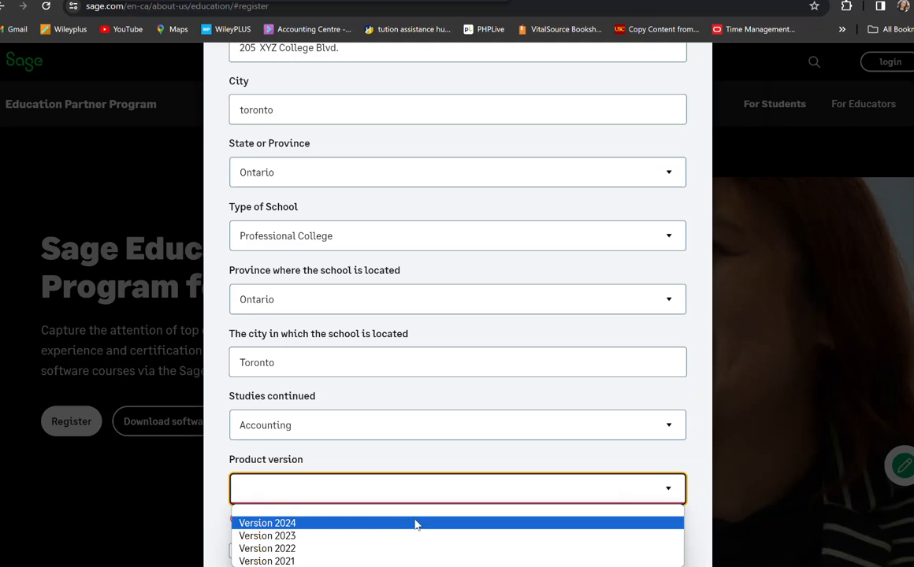
{"action": "left_click", "coordinate": [270, 561]}
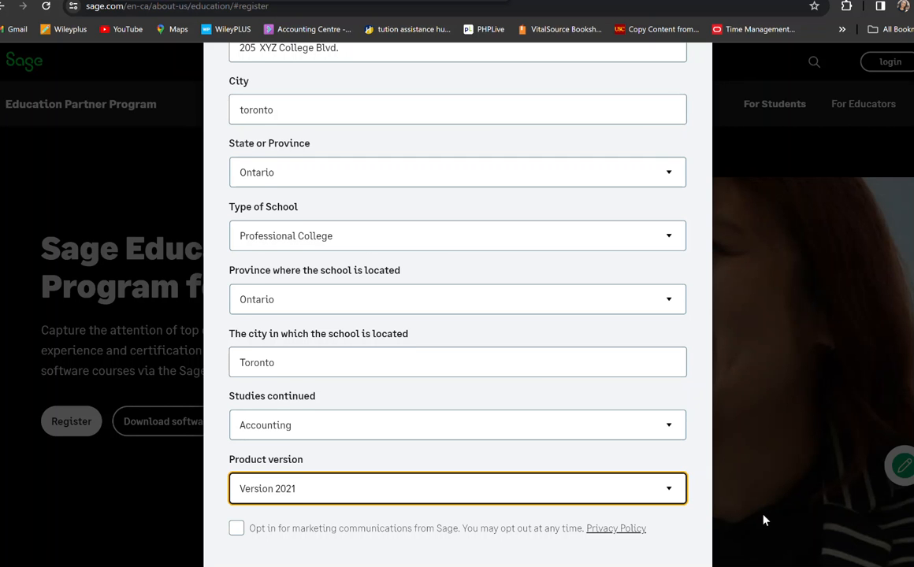
{"action": "scroll", "coordinate": [762, 513], "scroll_direction": "down", "scroll_amount": 1}
{"action": "scroll", "coordinate": [762, 512], "scroll_direction": "down", "scroll_amount": 1}
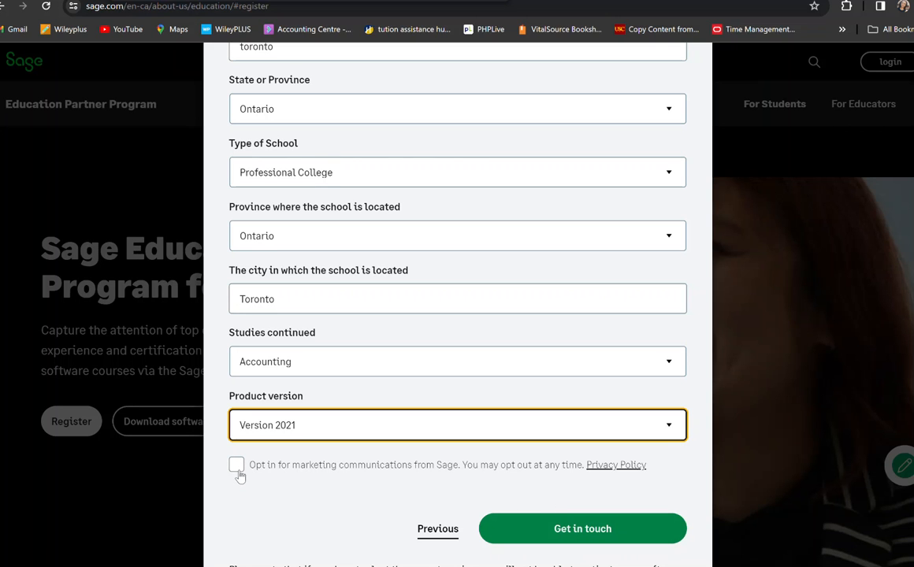
{"action": "left_click", "coordinate": [590, 532]}
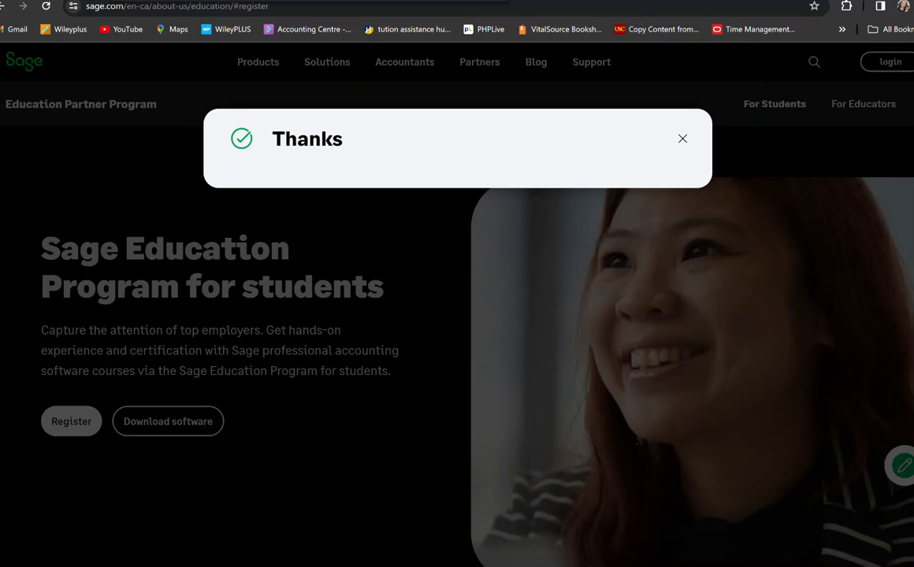
Step: Open a new Chrome window from the taskbar jump list and focus the Google search box
{"action": "right_click", "coordinate": [289, 566]}
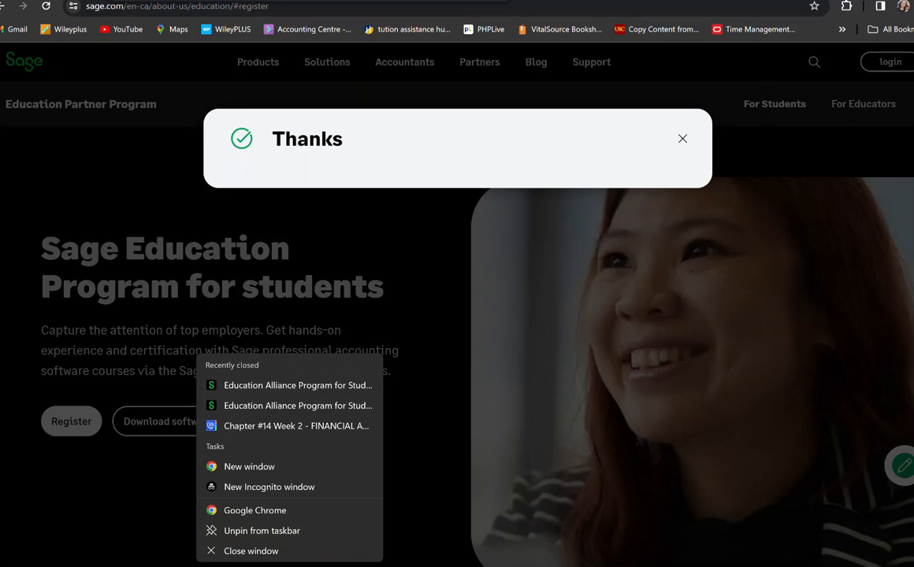
{"action": "left_click", "coordinate": [268, 511]}
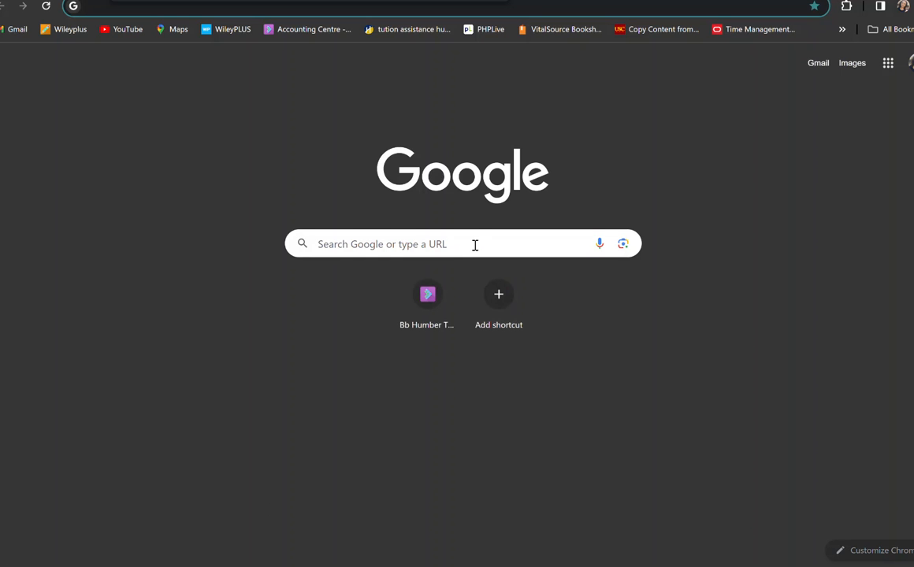
{"action": "left_click", "coordinate": [475, 244]}
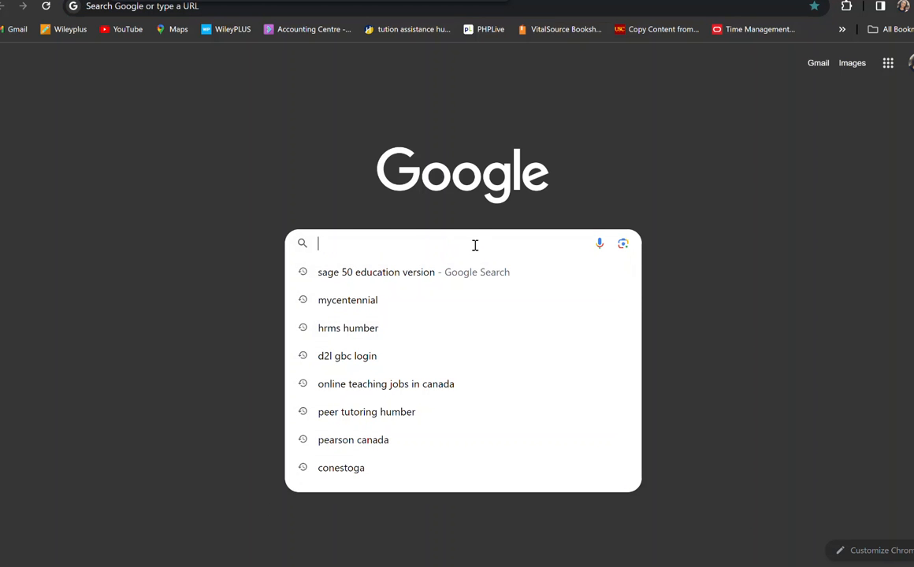
Step: Search 'hot mail' and reach the Microsoft account sign-in page via the Hotmail help article
{"action": "type", "text": "hot"}
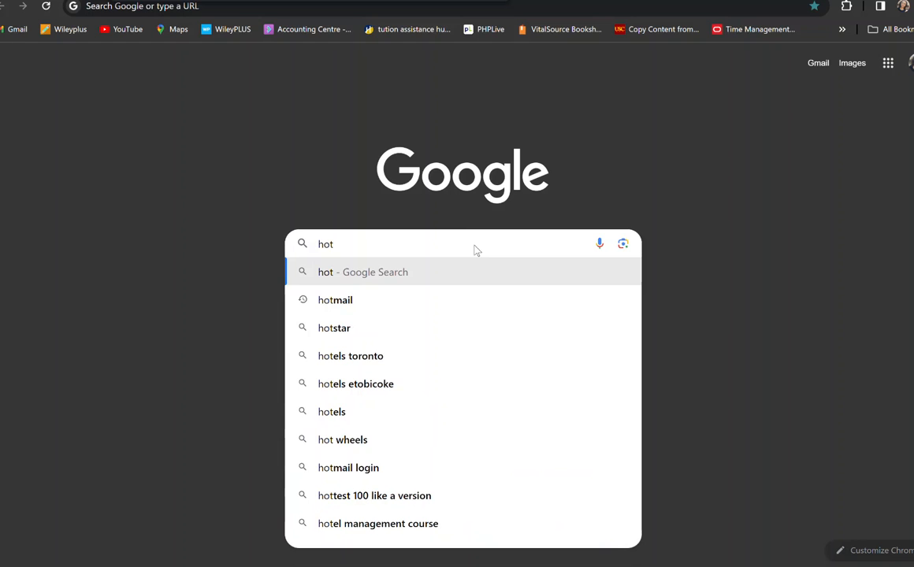
{"action": "type", "text": " mail"}
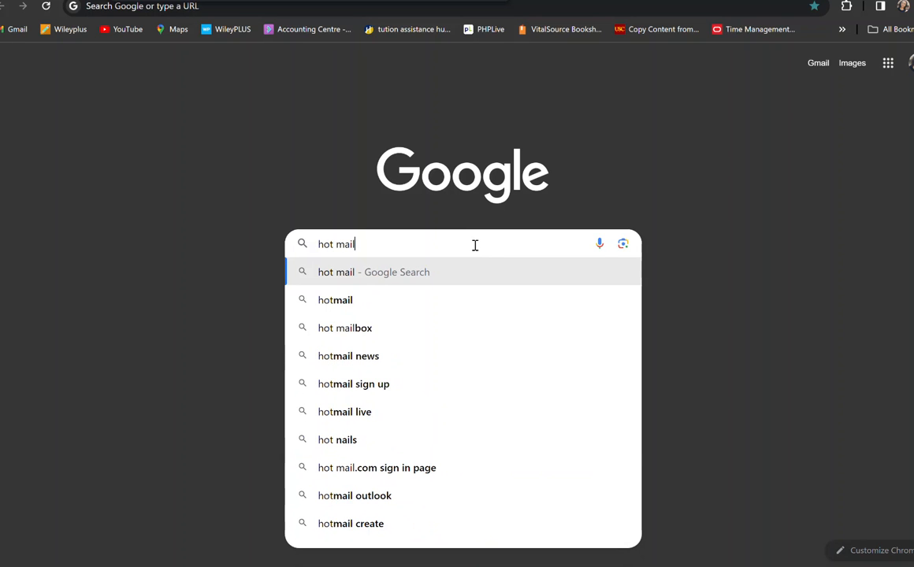
{"action": "left_click", "coordinate": [477, 303]}
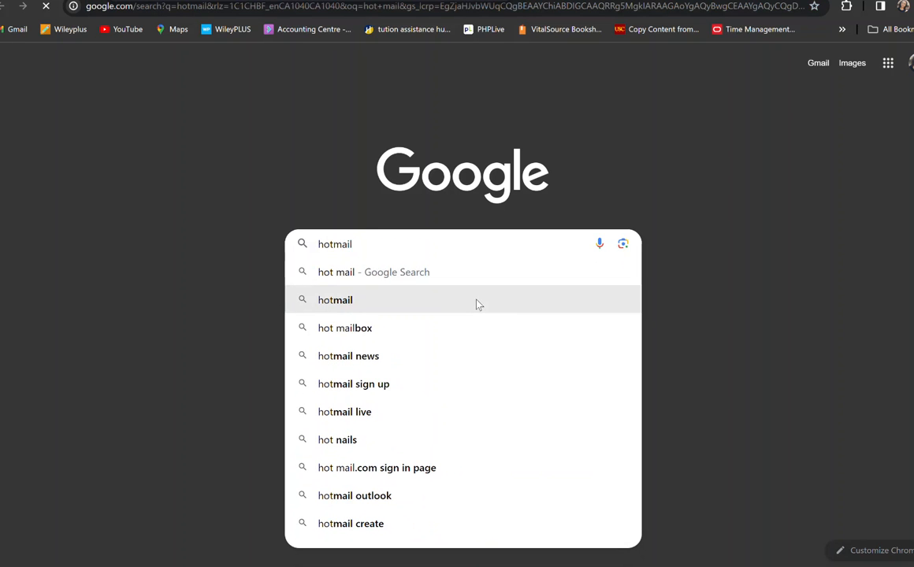
{"action": "left_click", "coordinate": [137, 180]}
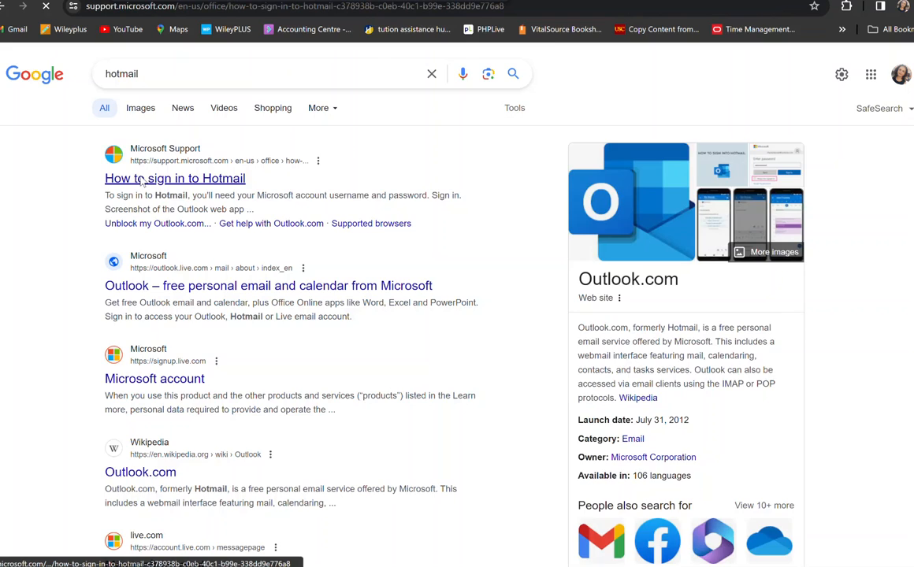
{"action": "left_click", "coordinate": [168, 372]}
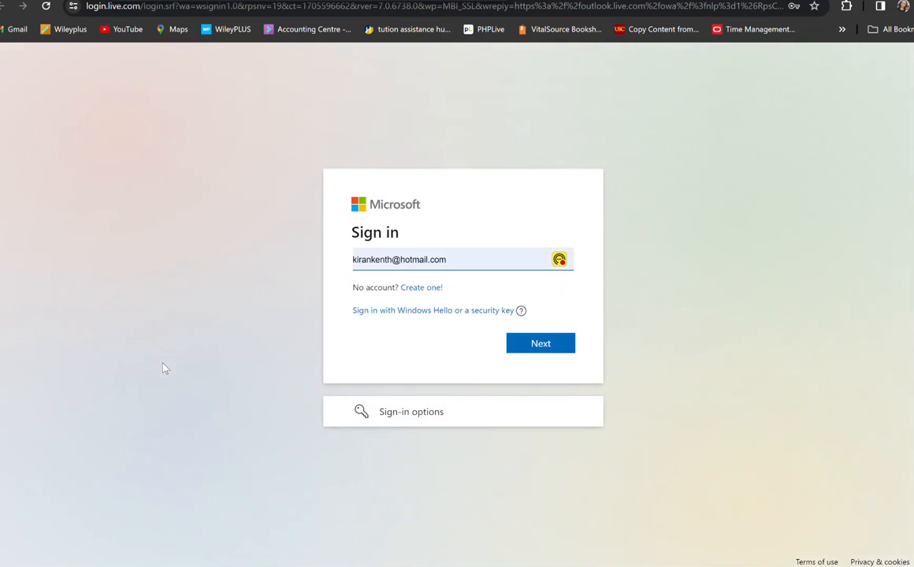
Step: Sign in with the prefilled account e-mail and the emailed verification code
{"action": "left_click", "coordinate": [566, 351]}
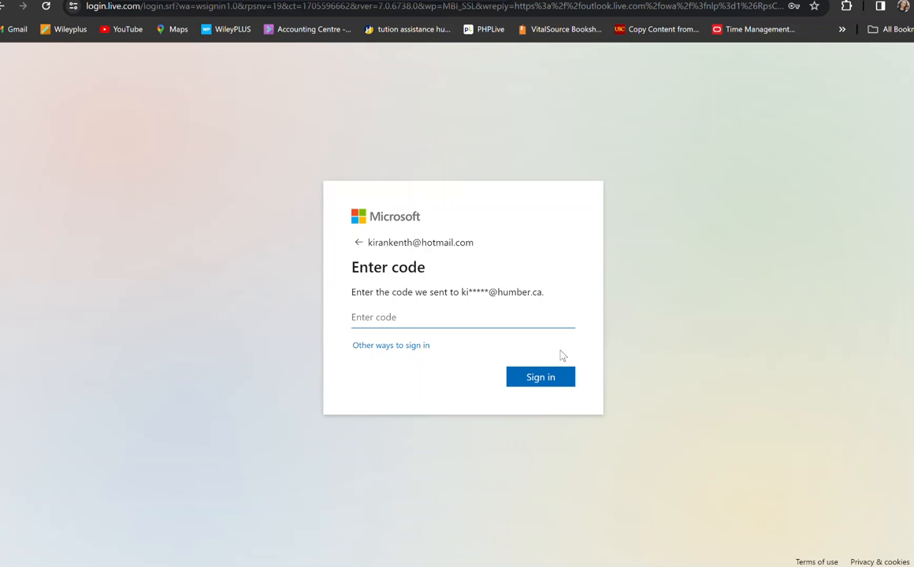
{"action": "left_click", "coordinate": [540, 383]}
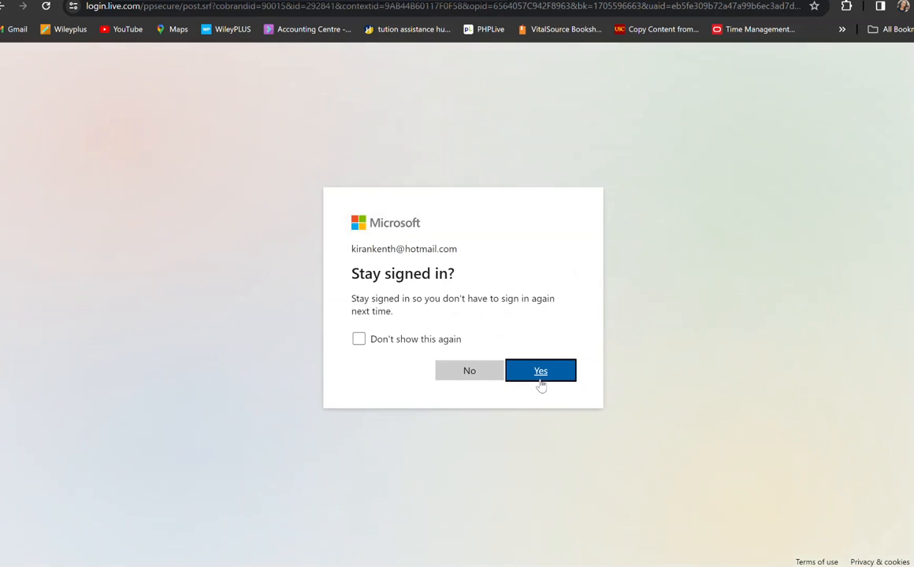
Step: Stay signed in, open the Sage 50 student registration email and highlight its company name
{"action": "left_click", "coordinate": [541, 372]}
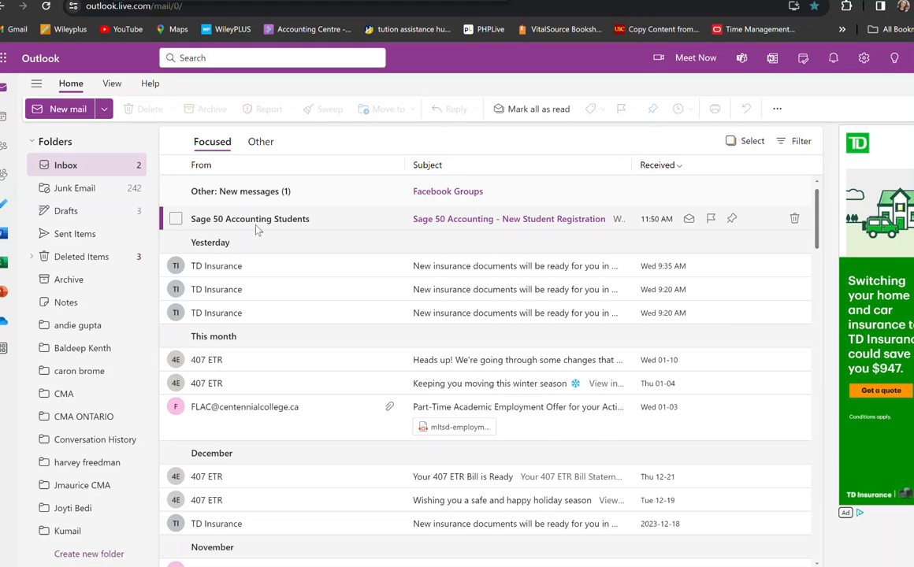
{"action": "left_click", "coordinate": [508, 222]}
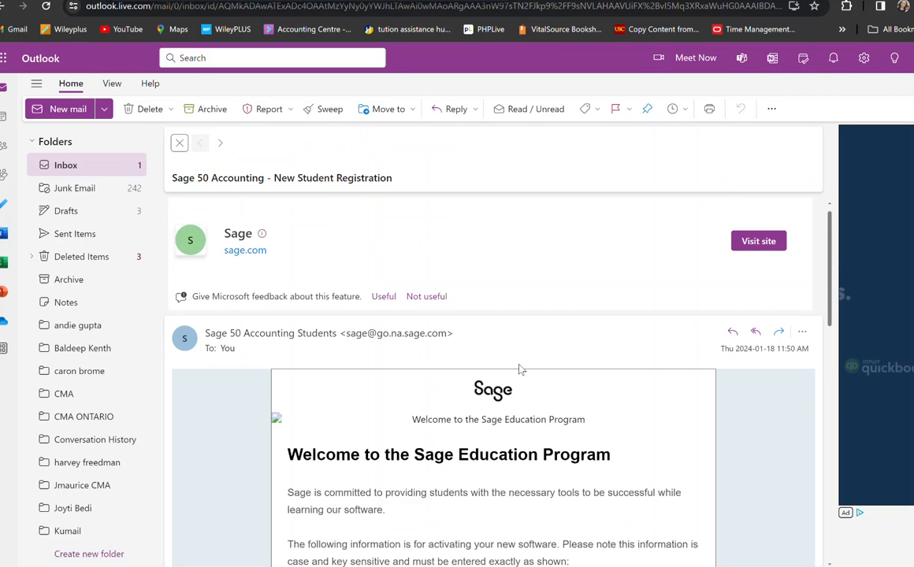
{"action": "scroll", "coordinate": [518, 367], "scroll_direction": "down", "scroll_amount": 2}
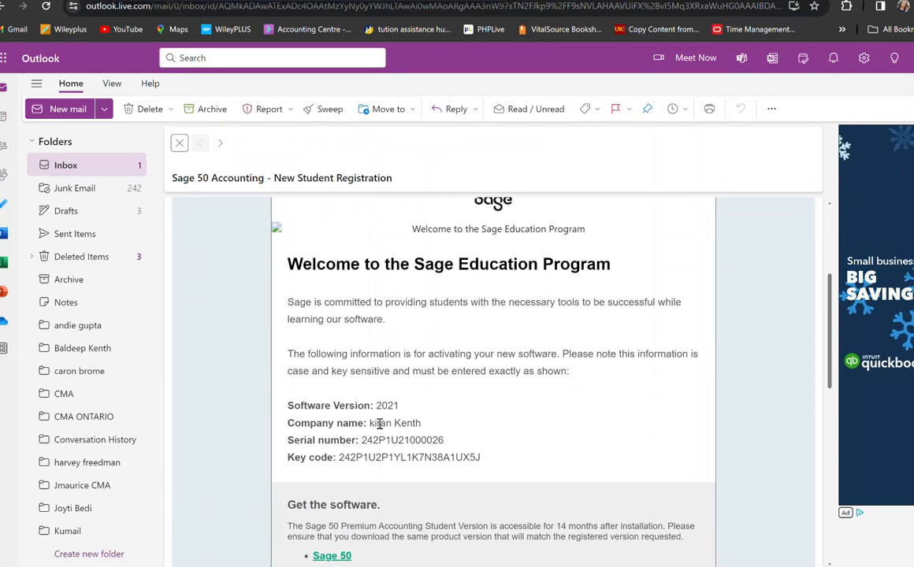
{"action": "left_click_drag", "start_coordinate": [422, 424], "coordinate": [371, 425]}
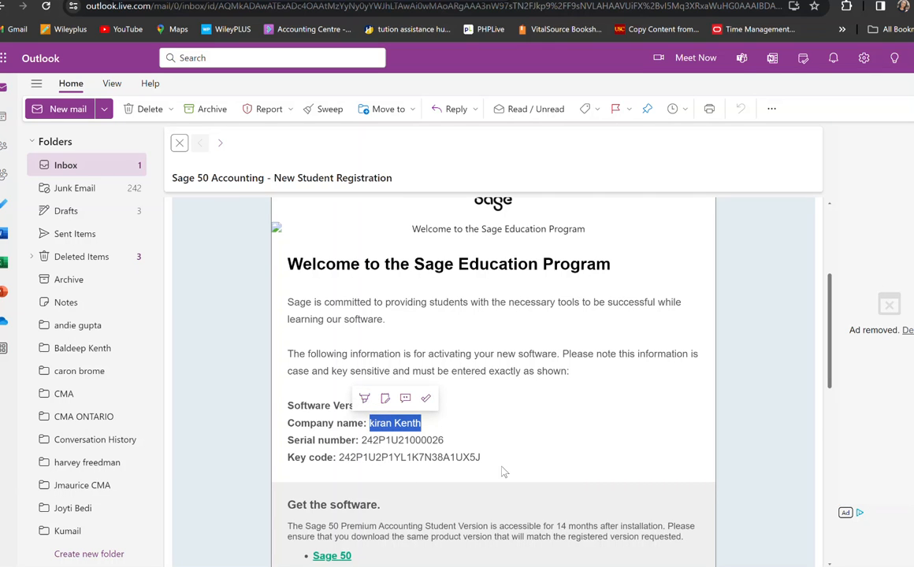
{"action": "scroll", "coordinate": [473, 464], "scroll_direction": "down", "scroll_amount": 2}
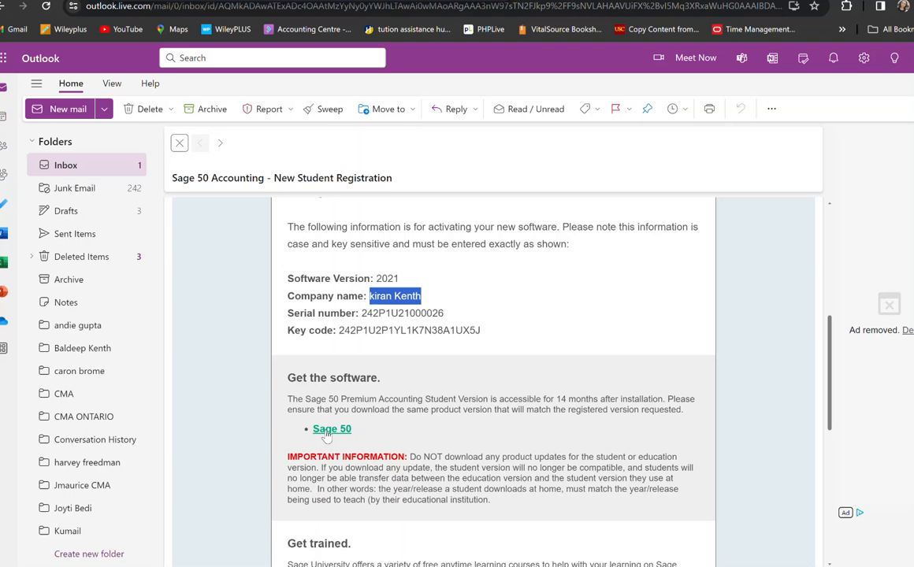
{"action": "scroll", "coordinate": [421, 468], "scroll_direction": "down", "scroll_amount": 2}
{"action": "scroll", "coordinate": [422, 468], "scroll_direction": "down", "scroll_amount": 3}
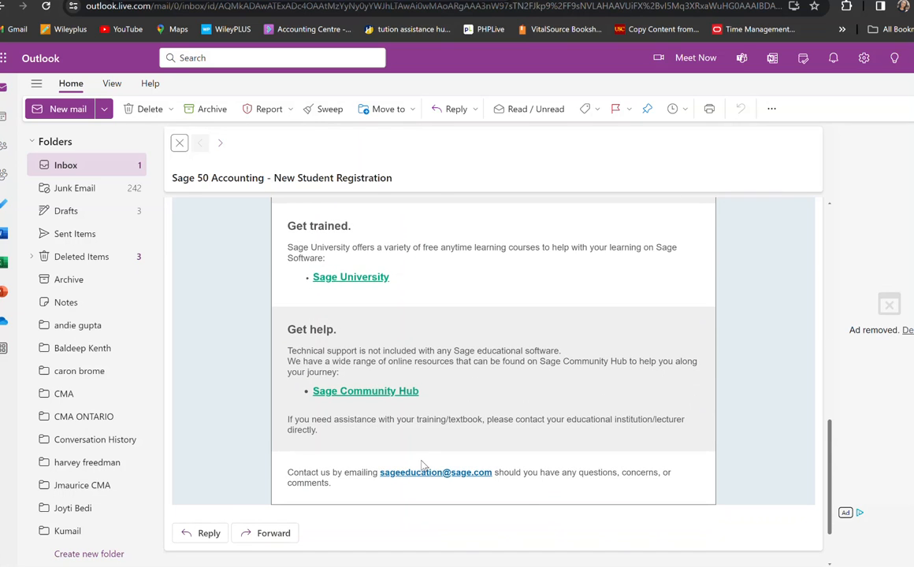
{"action": "scroll", "coordinate": [421, 465], "scroll_direction": "up", "scroll_amount": 5}
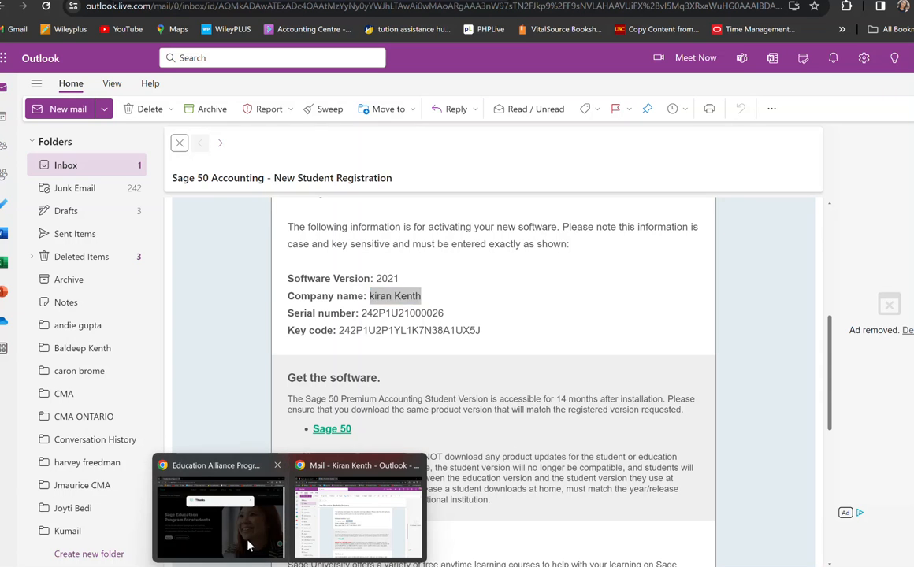
Step: Return to the Sage education tab and dismiss the registration thanks messages
{"action": "left_click", "coordinate": [240, 541]}
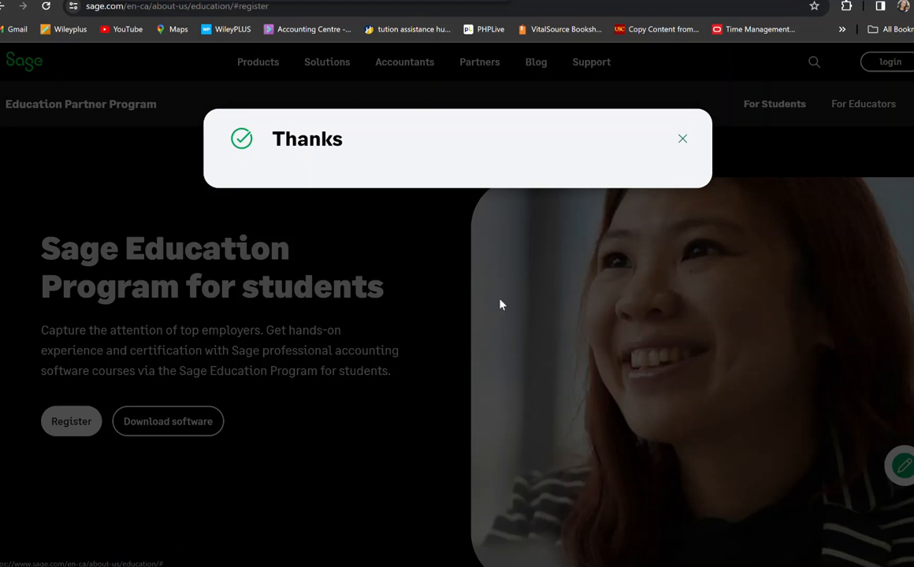
{"action": "left_click", "coordinate": [683, 140]}
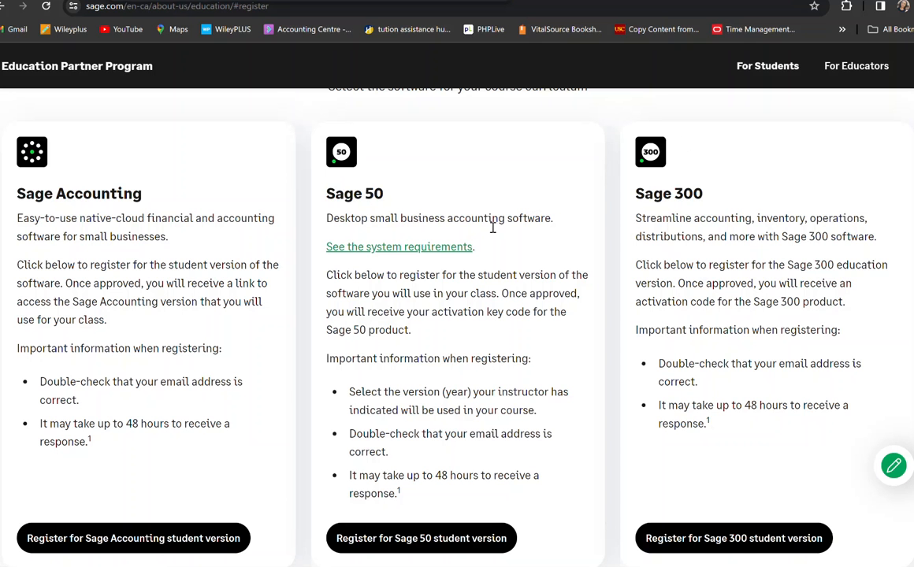
{"action": "scroll", "coordinate": [550, 497], "scroll_direction": "down", "scroll_amount": 2}
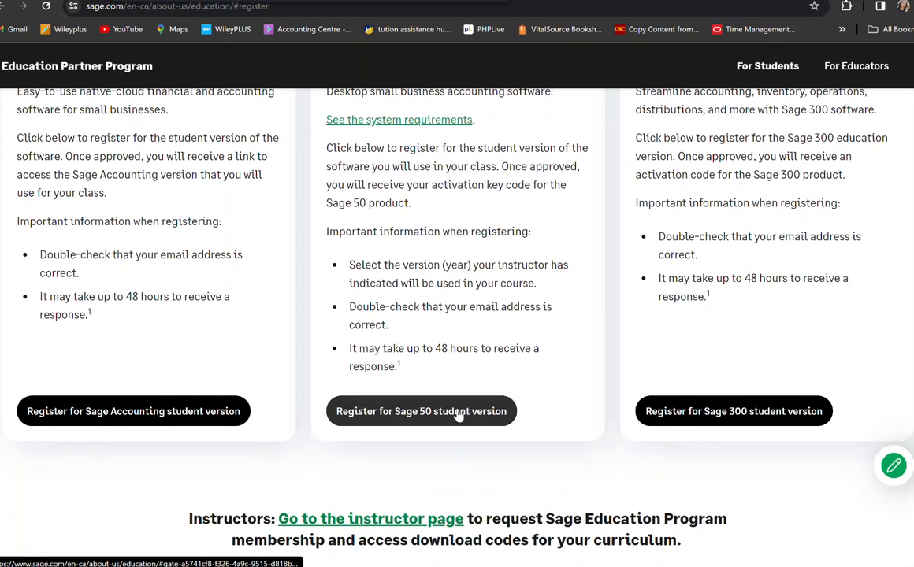
{"action": "scroll", "coordinate": [519, 445], "scroll_direction": "down", "scroll_amount": 1}
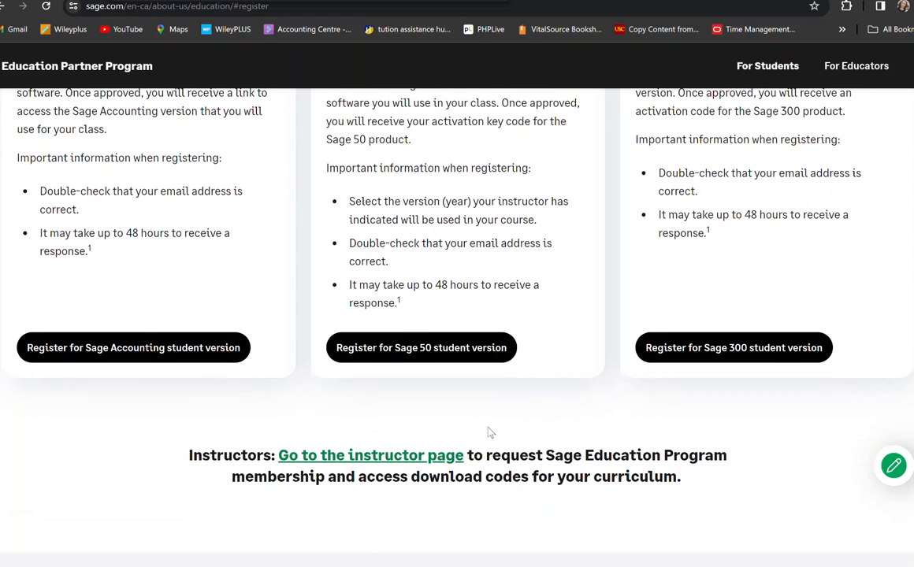
{"action": "left_click", "coordinate": [433, 350]}
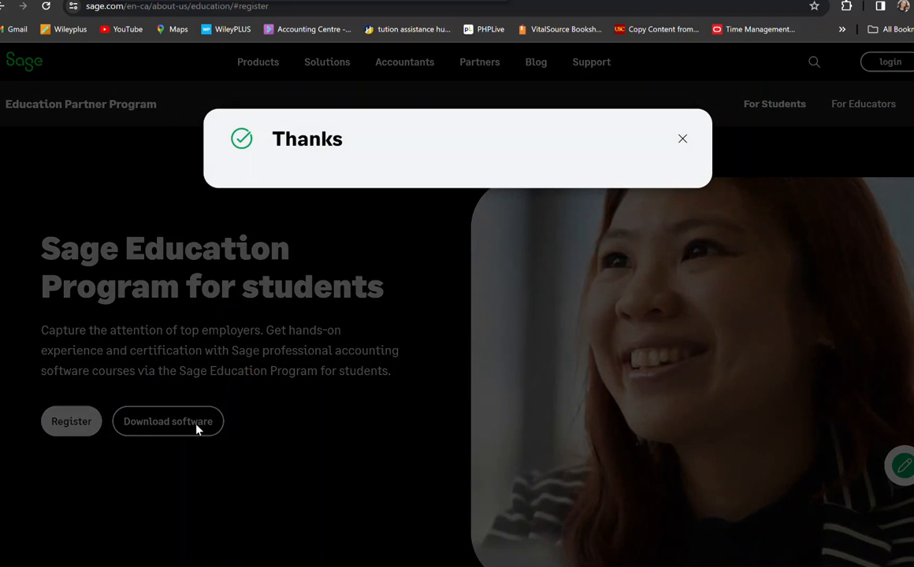
{"action": "left_click", "coordinate": [196, 426]}
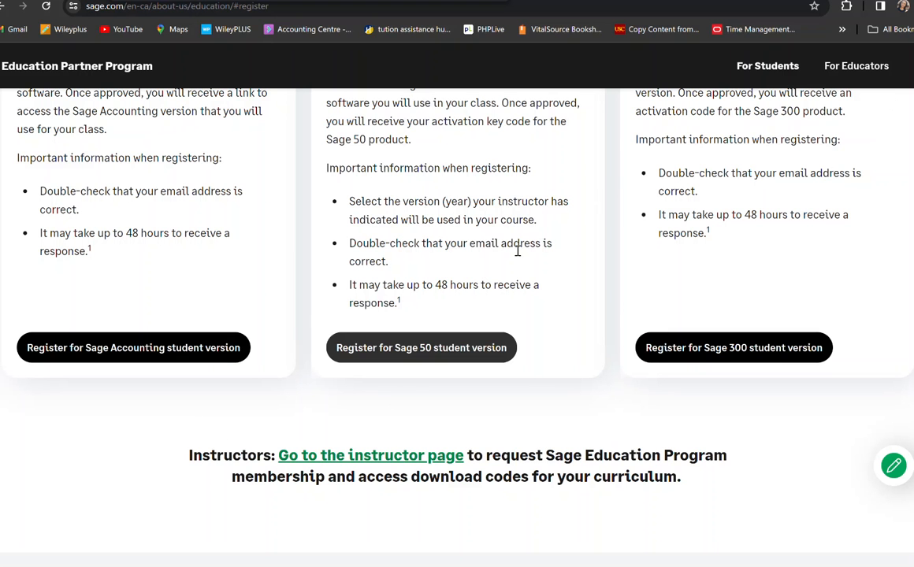
Step: Download the Sage 50 2021 student installer from the For Students software section
{"action": "left_click", "coordinate": [772, 69]}
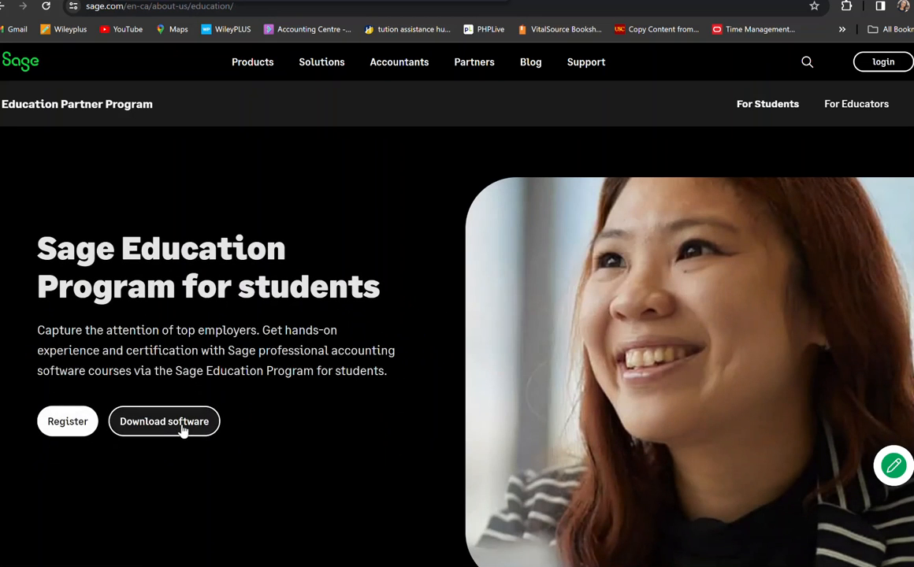
{"action": "left_click", "coordinate": [178, 432]}
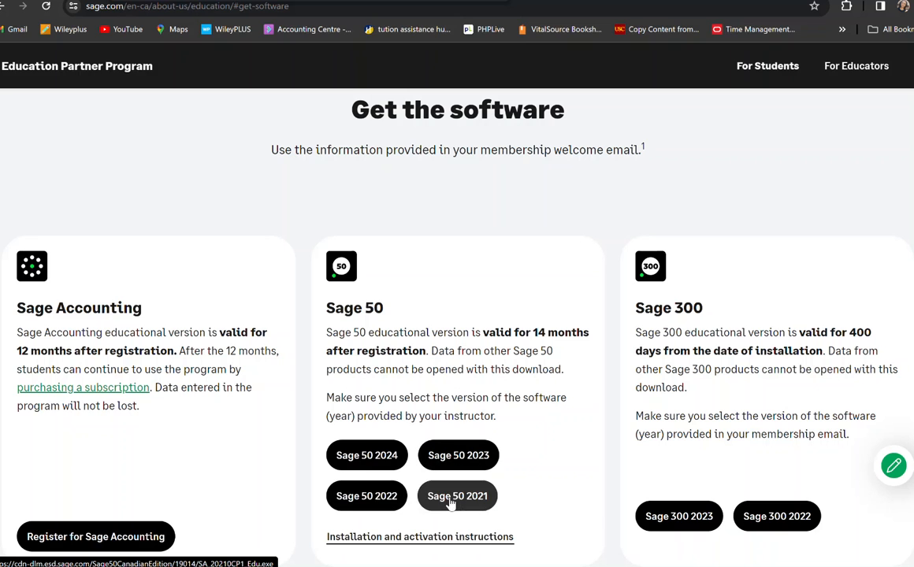
{"action": "scroll", "coordinate": [513, 503], "scroll_direction": "down", "scroll_amount": 1}
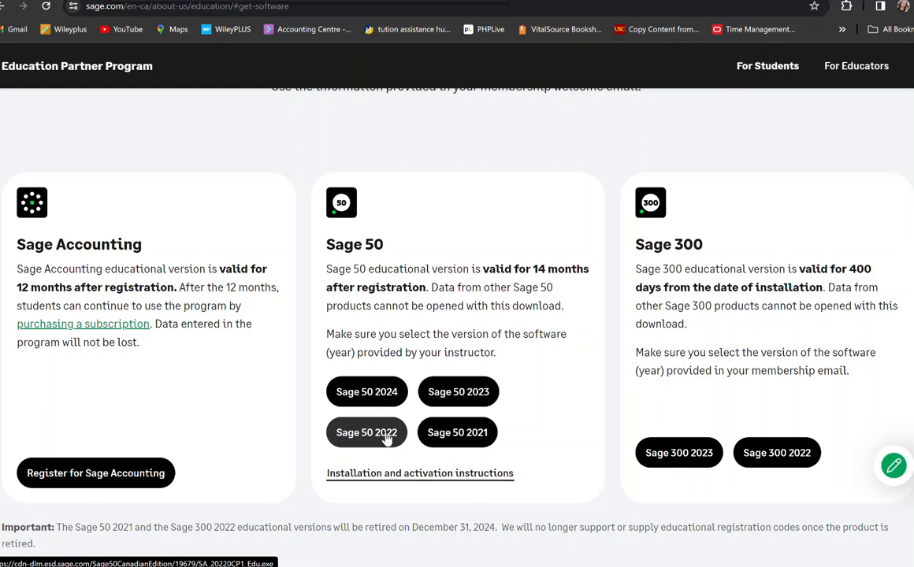
{"action": "left_click", "coordinate": [453, 440]}
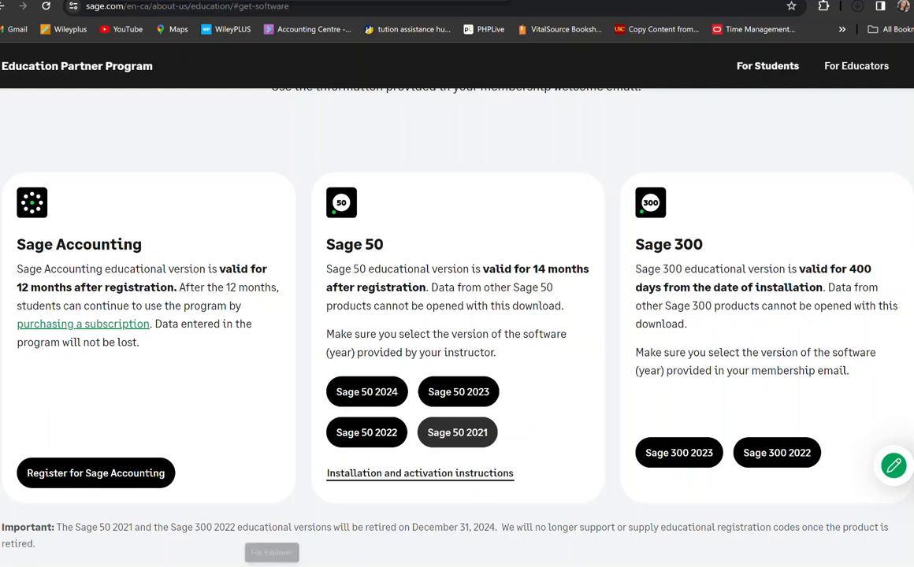
Step: Run SA_20210CP1_Edu.exe from Downloads and extract its files to the default folder
{"action": "key", "text": "super+e"}
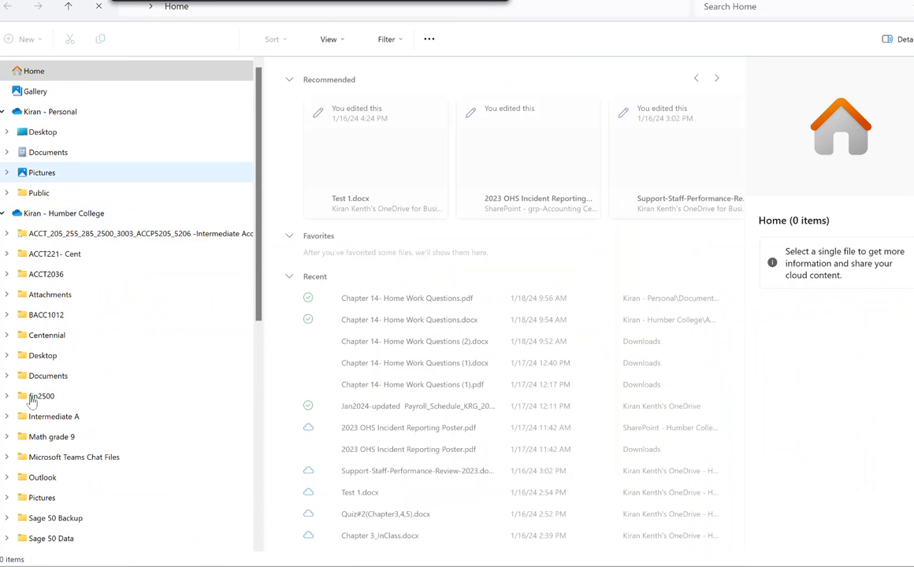
{"action": "scroll", "coordinate": [51, 473], "scroll_direction": "down", "scroll_amount": 7}
{"action": "left_click", "coordinate": [40, 272]}
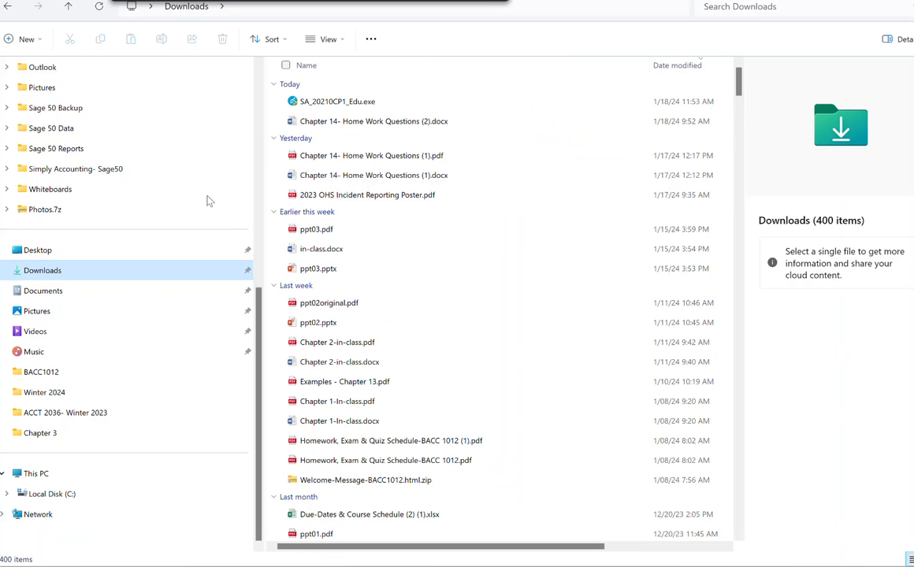
{"action": "double_click", "coordinate": [388, 106]}
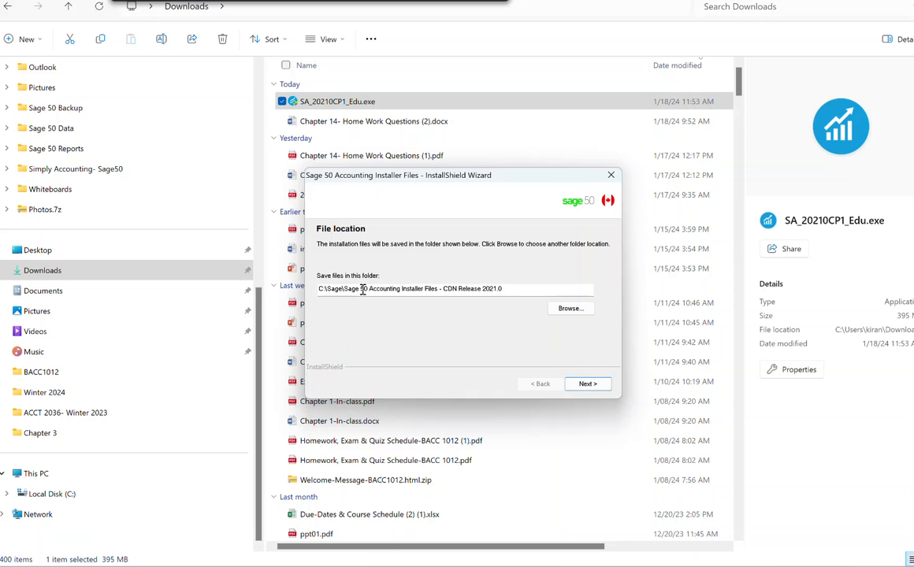
{"action": "left_click", "coordinate": [587, 385]}
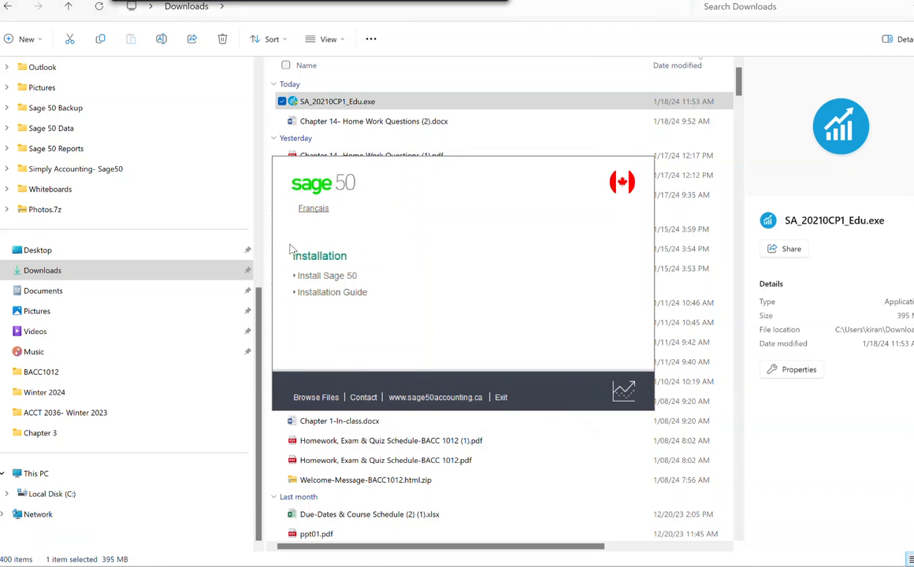
Step: Start installing Sage 50 in English, continuing despite the detected update
{"action": "left_click", "coordinate": [328, 277]}
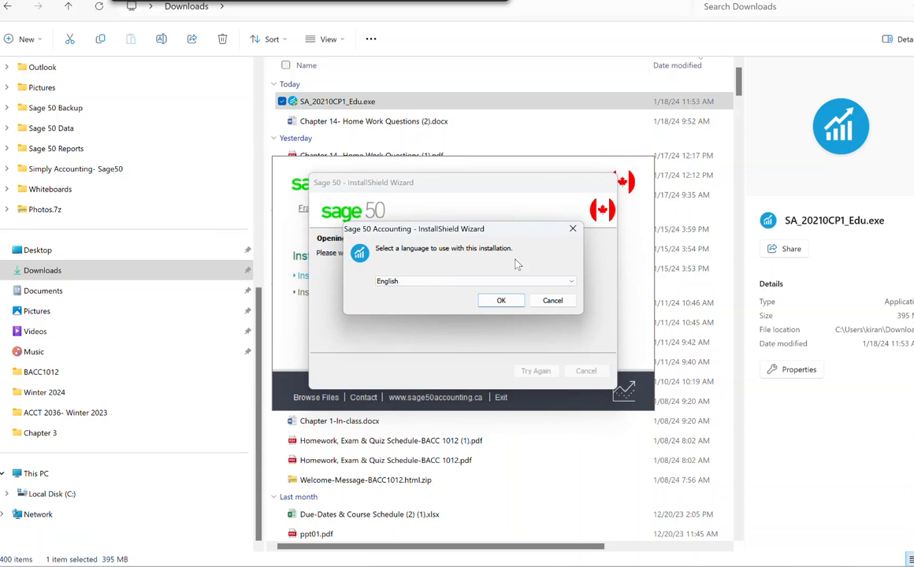
{"action": "left_click", "coordinate": [501, 302]}
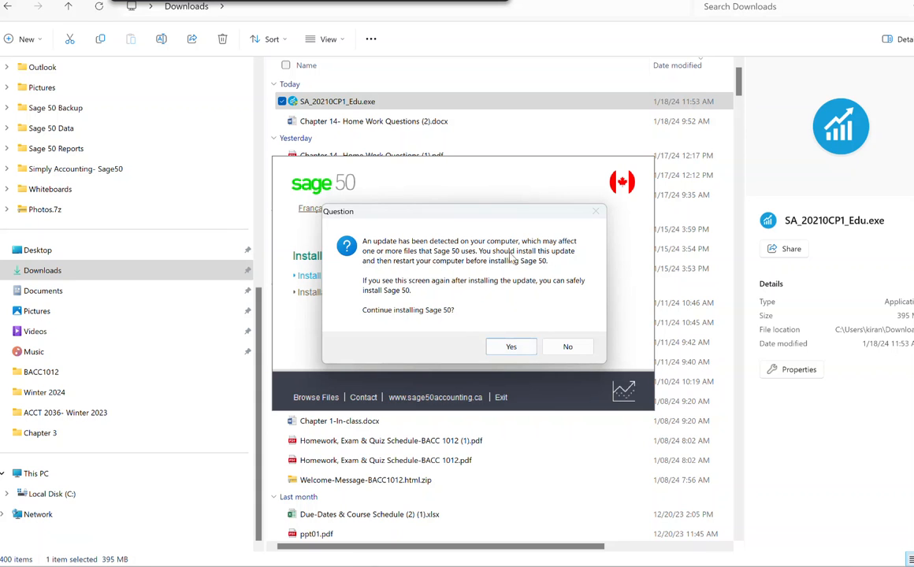
{"action": "left_click", "coordinate": [508, 348]}
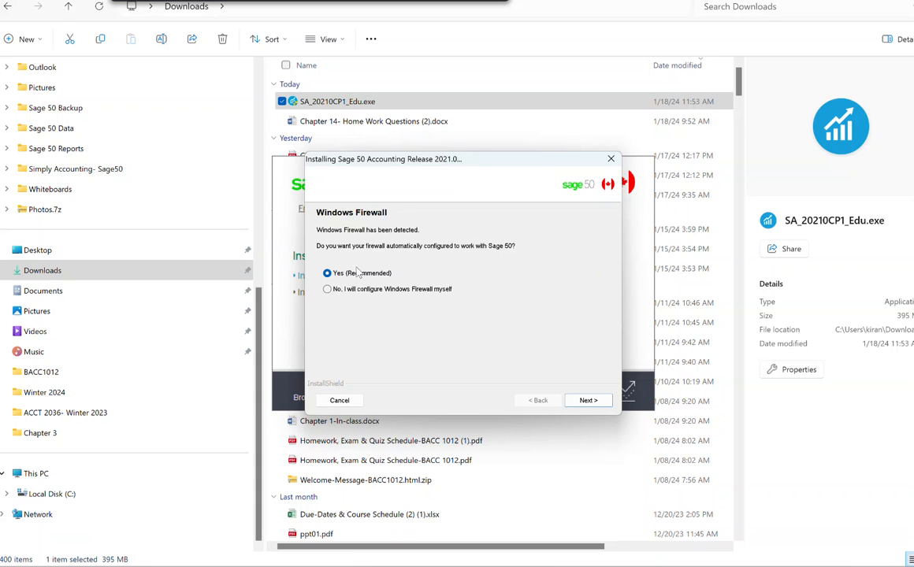
Step: Choose manual firewall configuration, pass the unblock list, and keep the Typical installation
{"action": "left_click", "coordinate": [356, 290]}
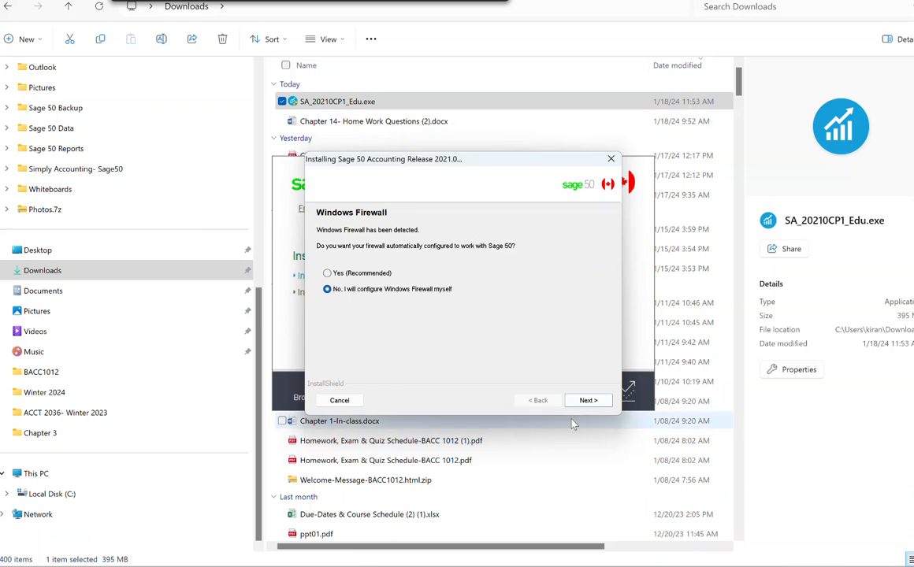
{"action": "left_click", "coordinate": [597, 403]}
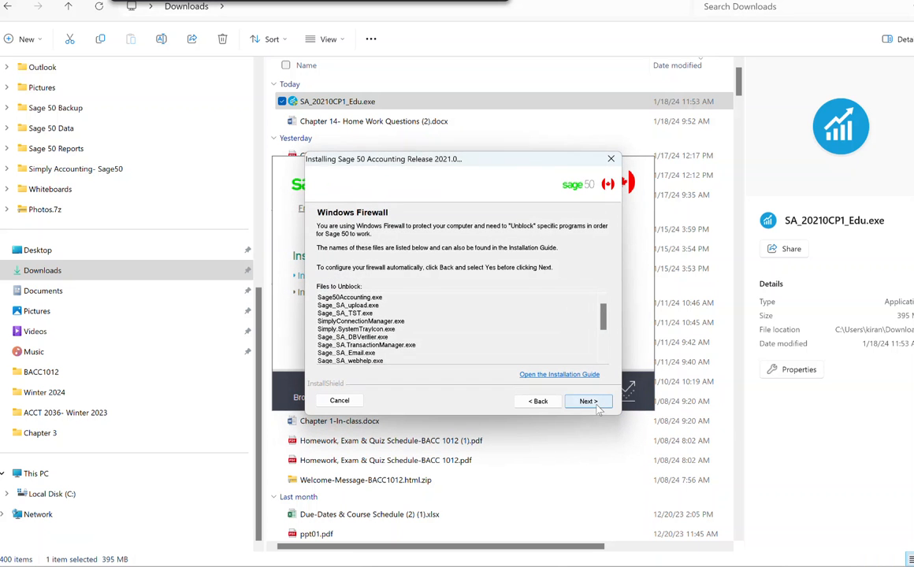
{"action": "left_click", "coordinate": [589, 402]}
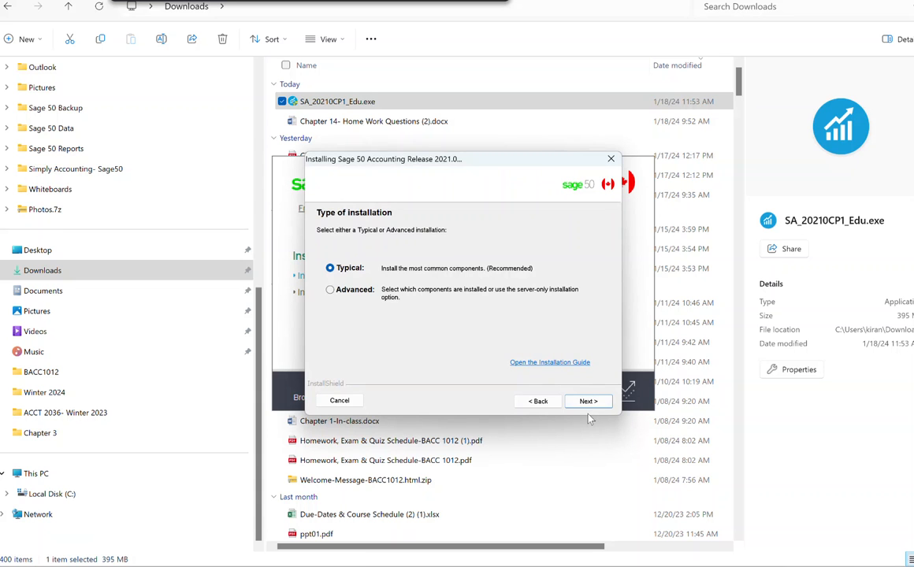
{"action": "left_click", "coordinate": [591, 403]}
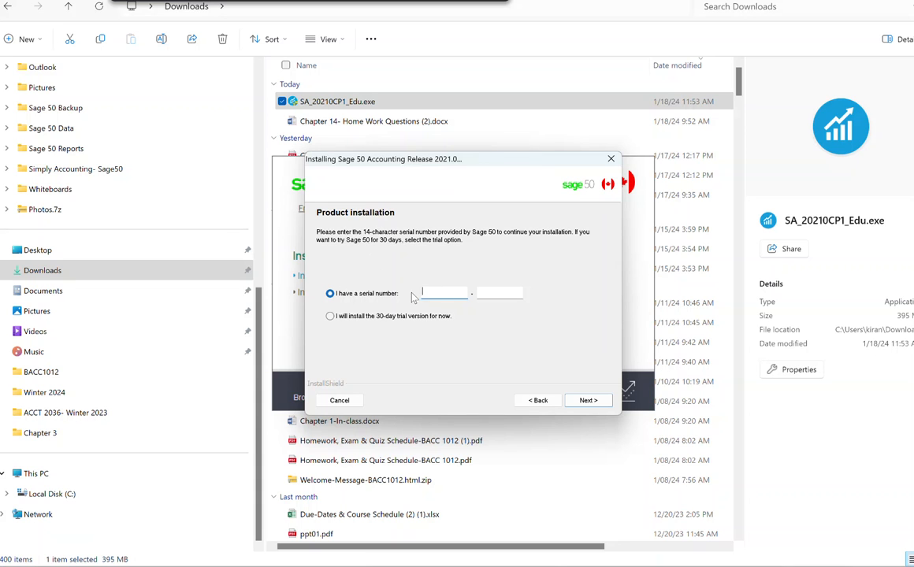
Step: Copy the serial number from the registration email and paste it into the installer
{"action": "mouse_move", "coordinate": [402, 566]}
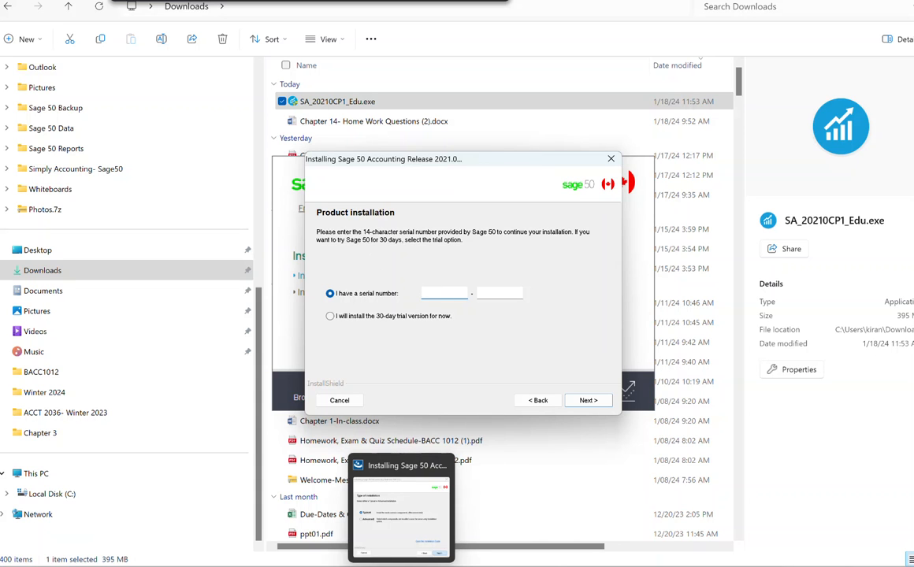
{"action": "mouse_move", "coordinate": [289, 566]}
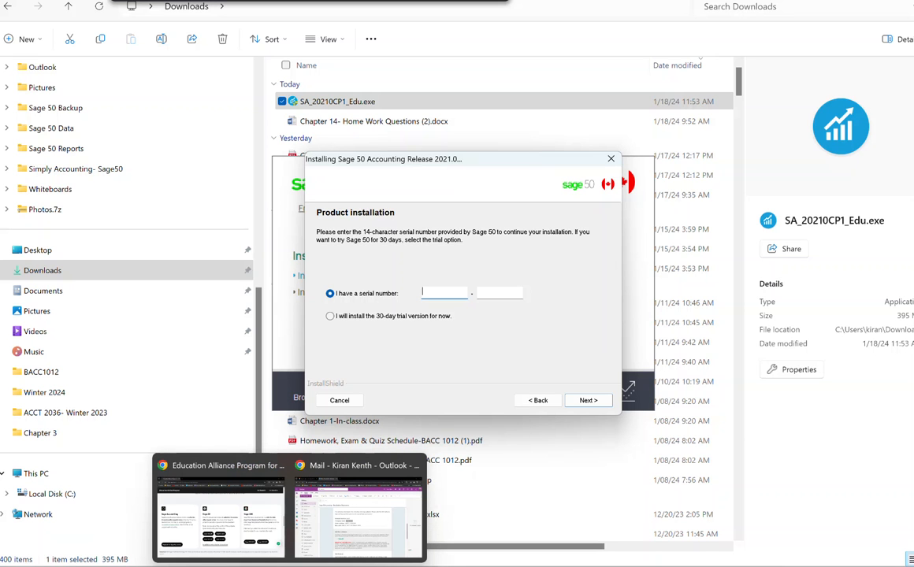
{"action": "left_click", "coordinate": [348, 493]}
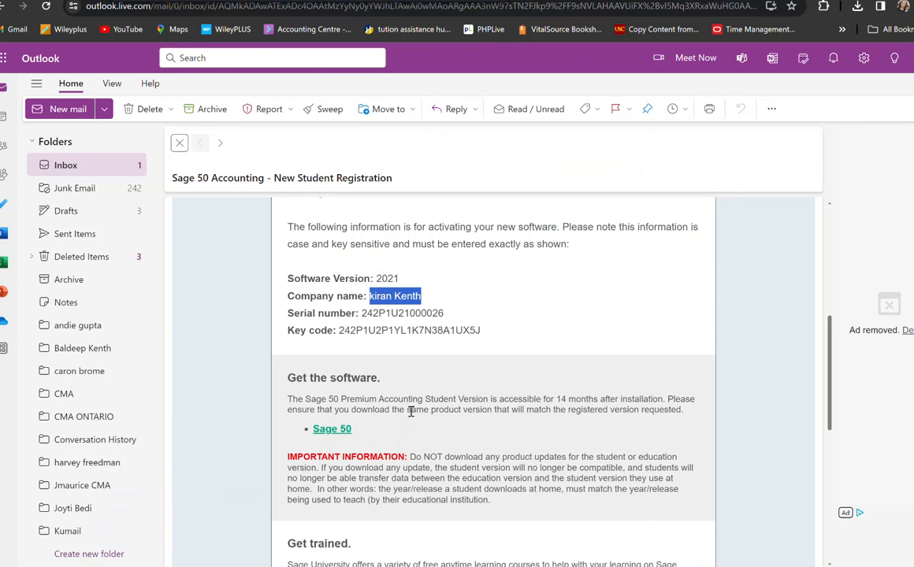
{"action": "left_click", "coordinate": [404, 328]}
{"action": "left_click_drag", "start_coordinate": [360, 312], "coordinate": [446, 331]}
{"action": "key", "text": "ctrl+c"}
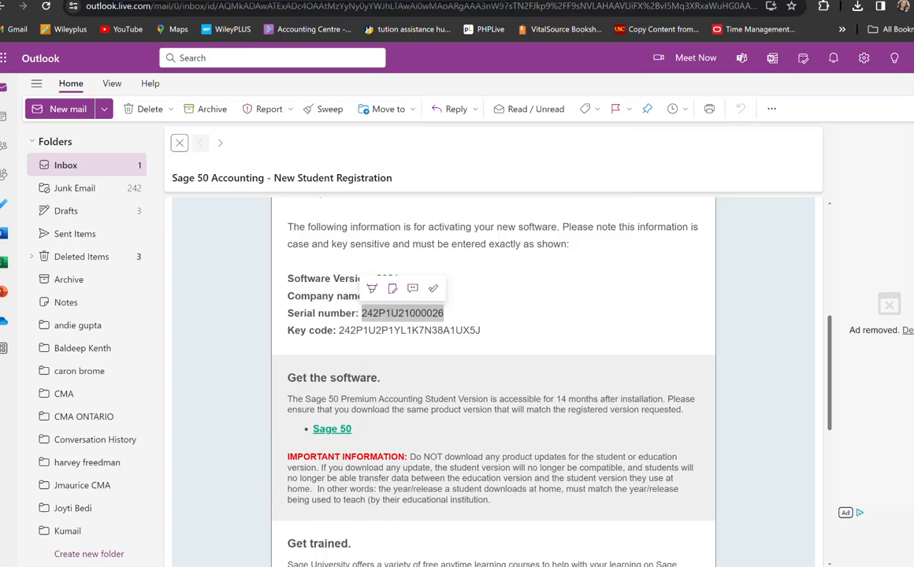
{"action": "key", "text": "alt+Tab"}
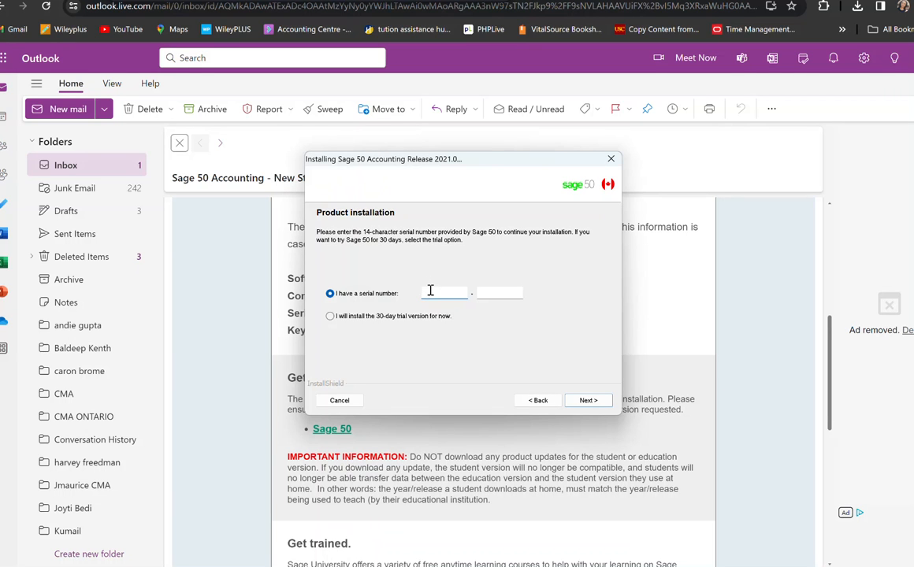
{"action": "left_click_drag", "start_coordinate": [502, 161], "coordinate": [579, 169]}
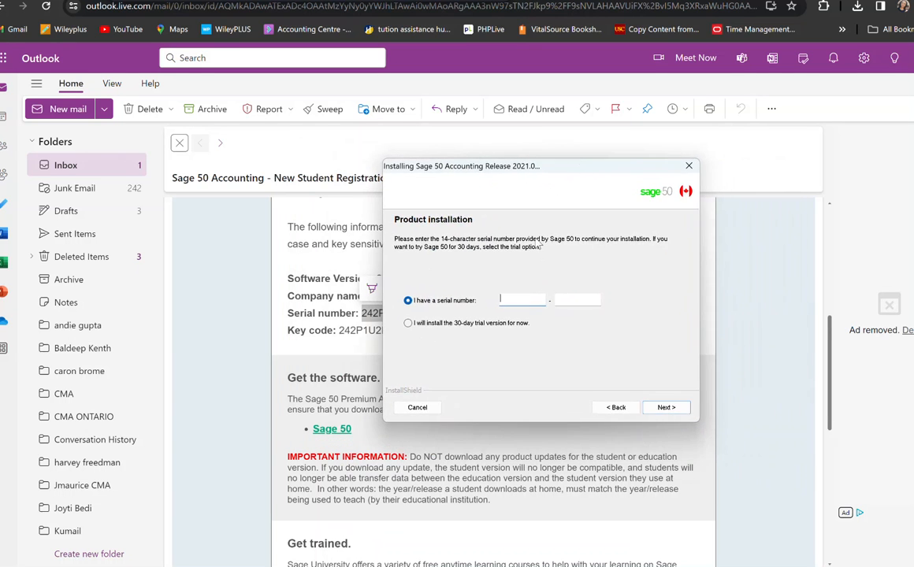
{"action": "key", "text": "ctrl+v"}
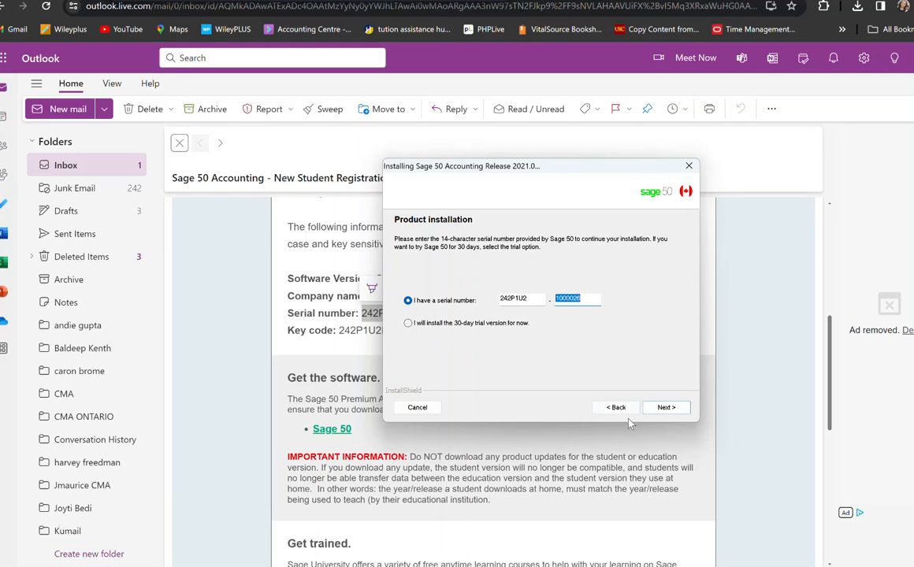
Step: Accept the licence agreement and start the Sage 50 installation
{"action": "left_click", "coordinate": [668, 415]}
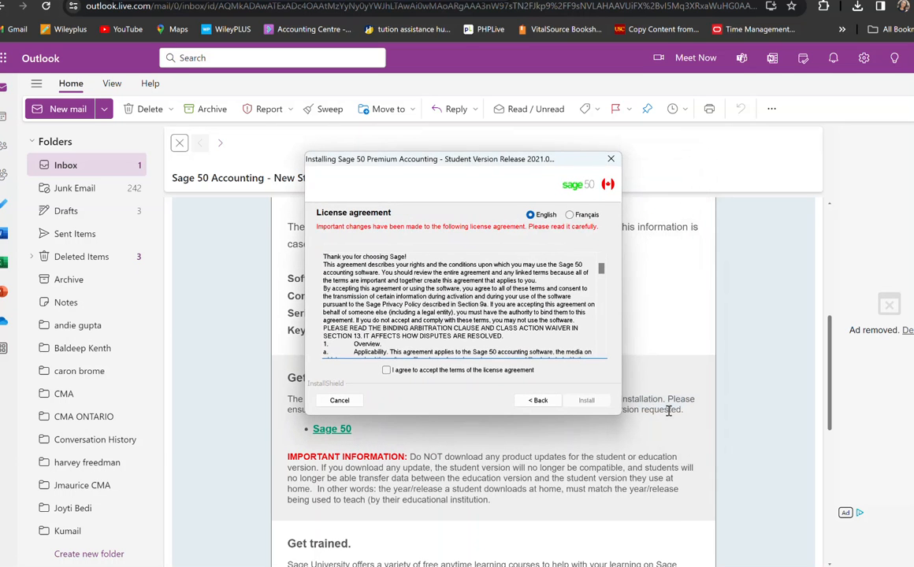
{"action": "left_click", "coordinate": [386, 370]}
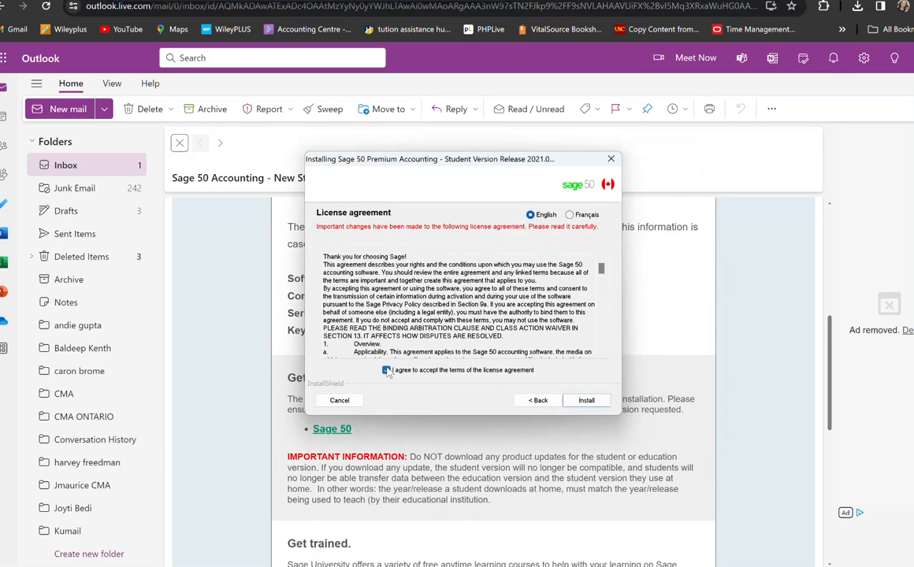
{"action": "left_click", "coordinate": [593, 402]}
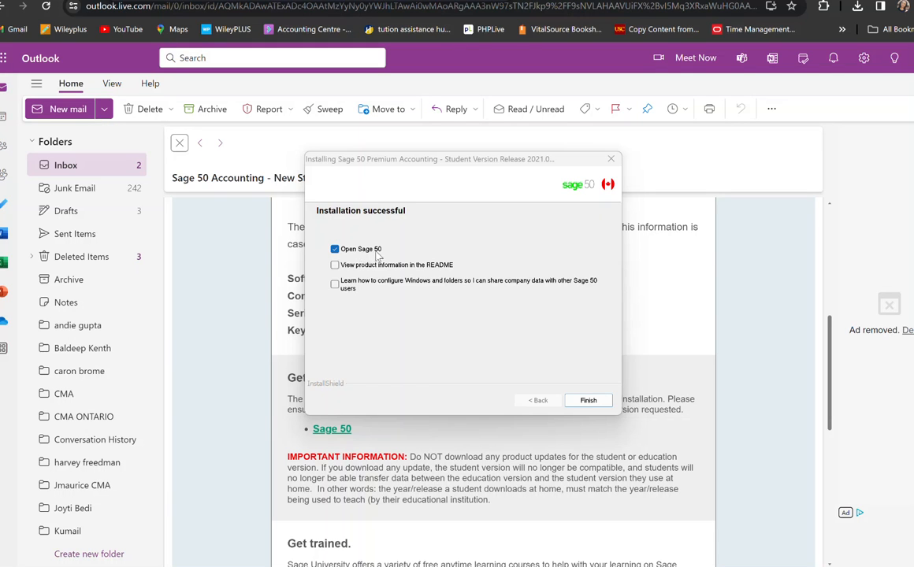
Step: Finish the successful installation with Open Sage 50 left checked
{"action": "left_click", "coordinate": [591, 401]}
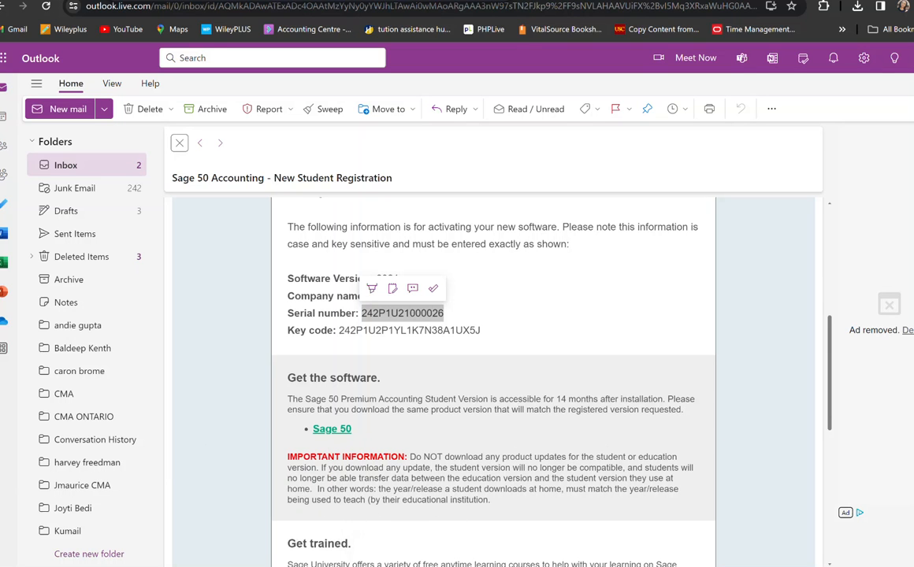
Step: Browse Local Disk (C:) > Sage > Sage 50 Accounting Installer Files to reach its Setup contents
{"action": "key", "text": "super"}
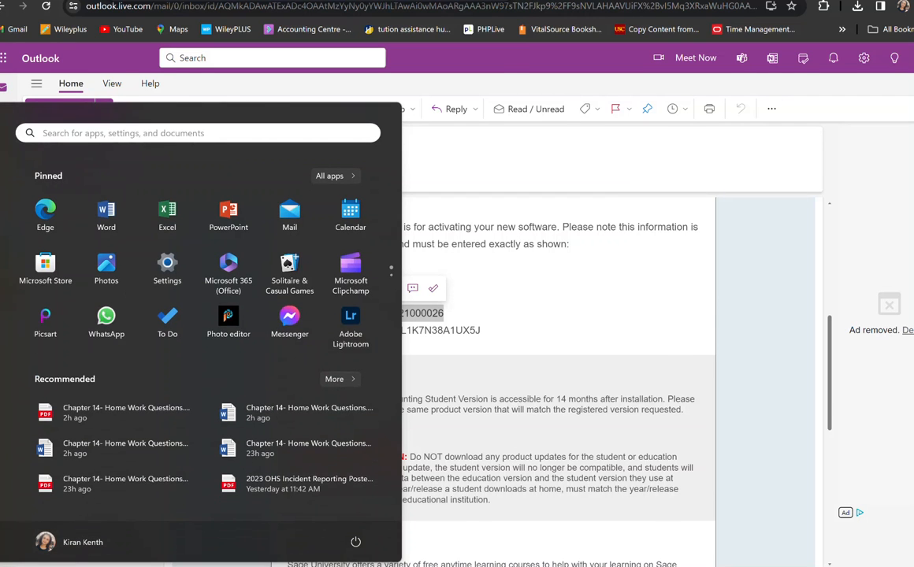
{"action": "key", "text": "alt+Tab"}
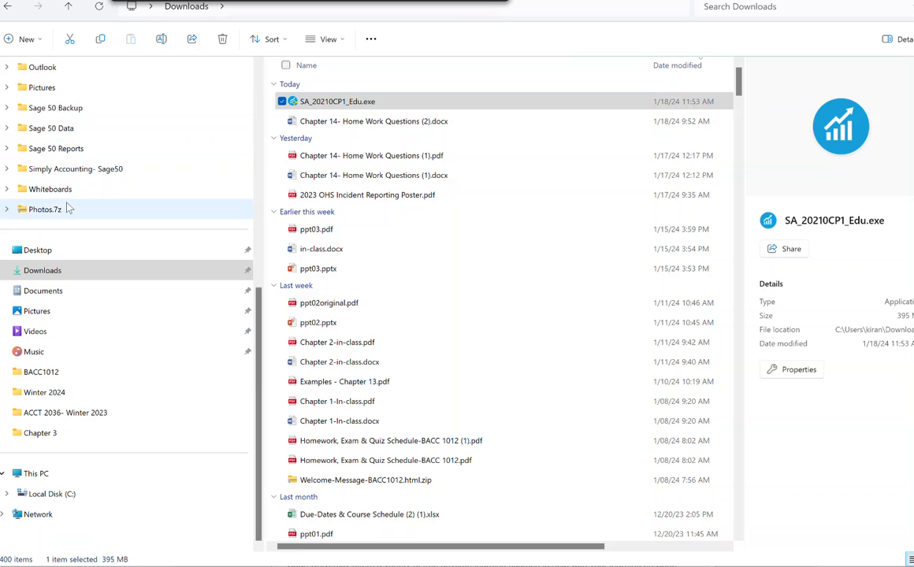
{"action": "left_click", "coordinate": [67, 495]}
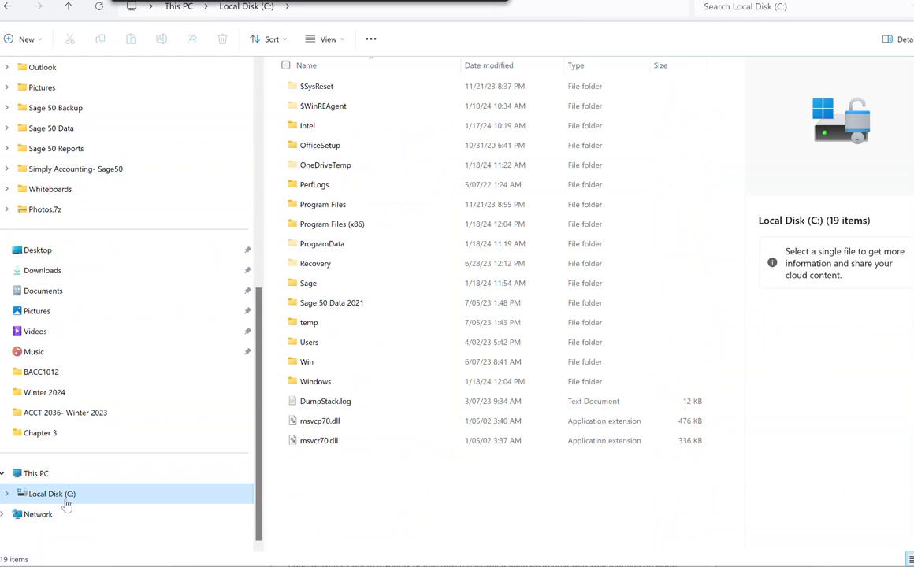
{"action": "double_click", "coordinate": [307, 285]}
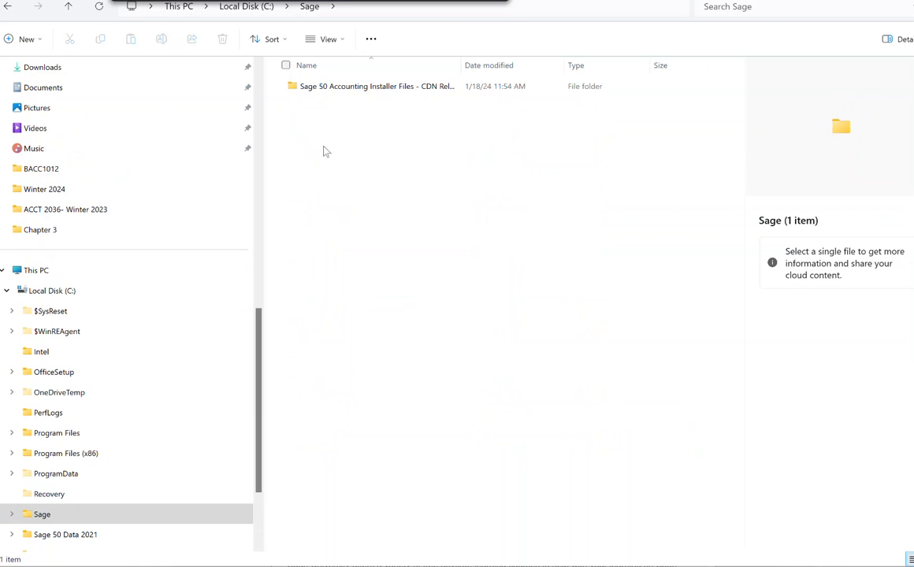
{"action": "double_click", "coordinate": [343, 88]}
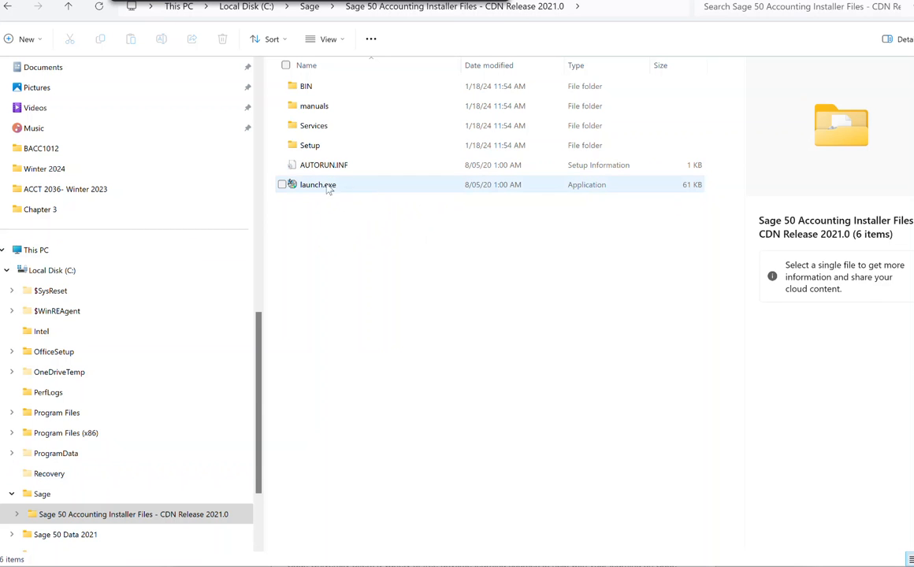
{"action": "scroll", "coordinate": [45, 254], "scroll_direction": "up", "scroll_amount": 15}
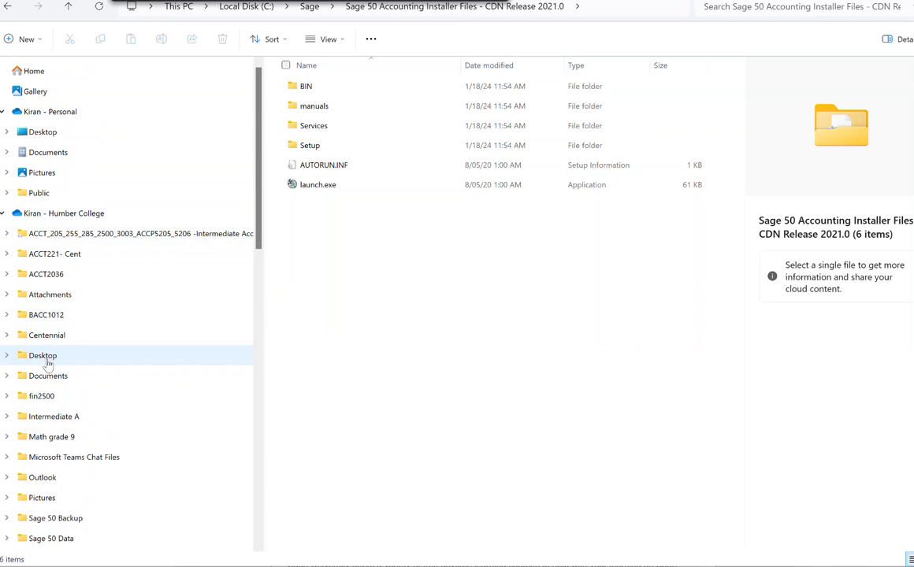
{"action": "scroll", "coordinate": [78, 394], "scroll_direction": "down", "scroll_amount": 2}
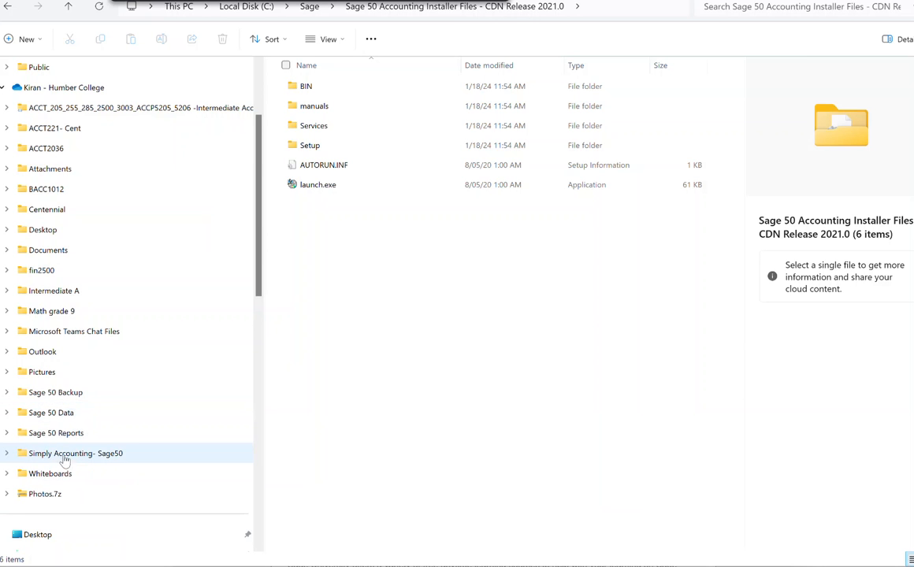
{"action": "scroll", "coordinate": [61, 457], "scroll_direction": "down", "scroll_amount": 2}
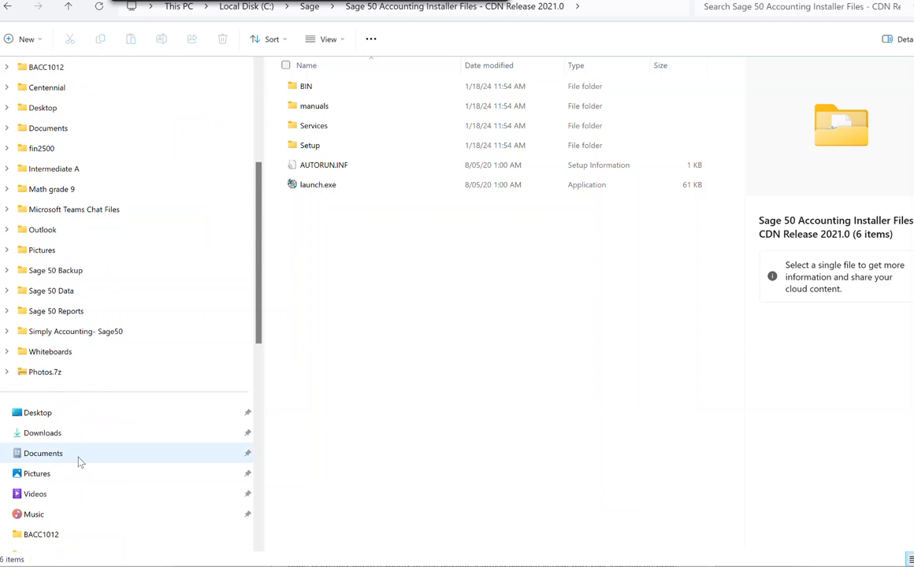
{"action": "scroll", "coordinate": [71, 464], "scroll_direction": "down", "scroll_amount": 4}
{"action": "scroll", "coordinate": [79, 465], "scroll_direction": "down", "scroll_amount": 3}
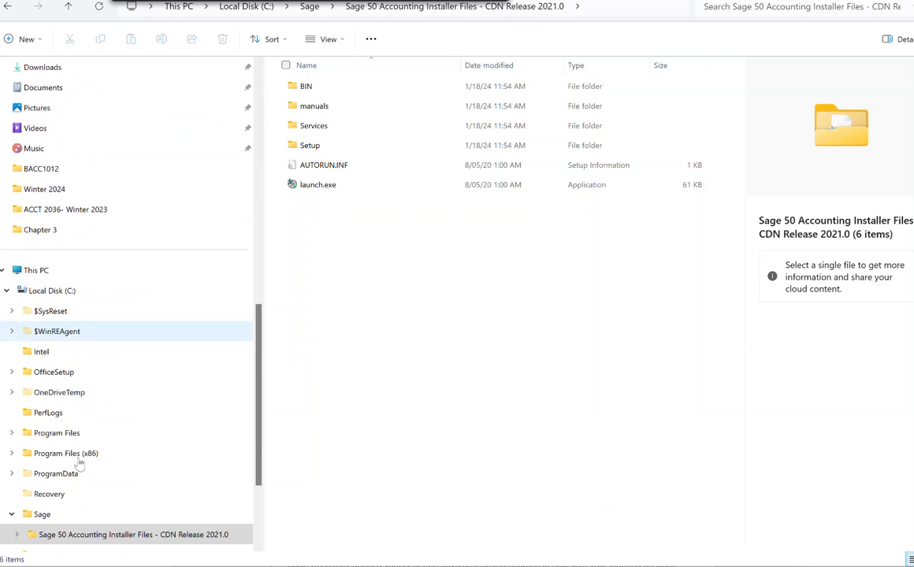
{"action": "scroll", "coordinate": [79, 465], "scroll_direction": "down", "scroll_amount": 2}
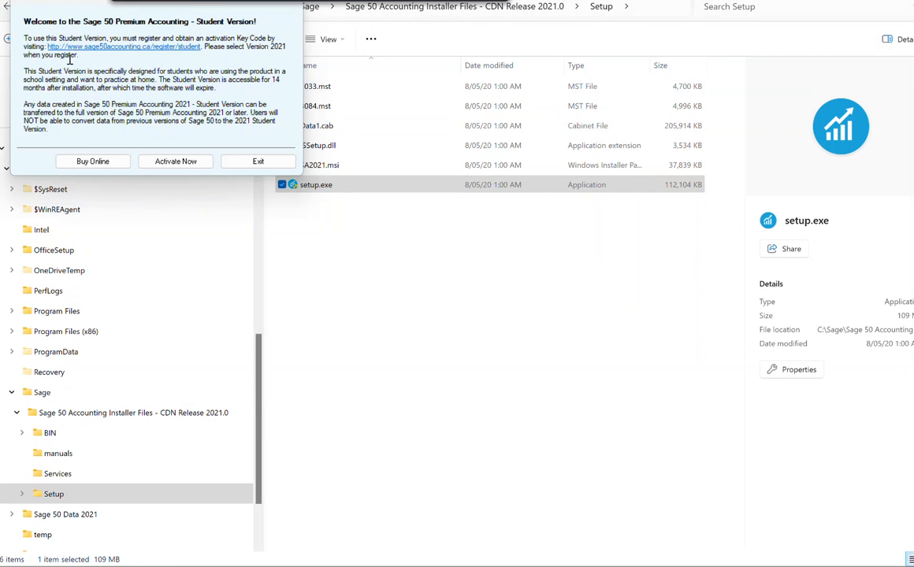
Step: Begin the student activation, entering the company name and pasting the serial number
{"action": "left_click", "coordinate": [159, 162]}
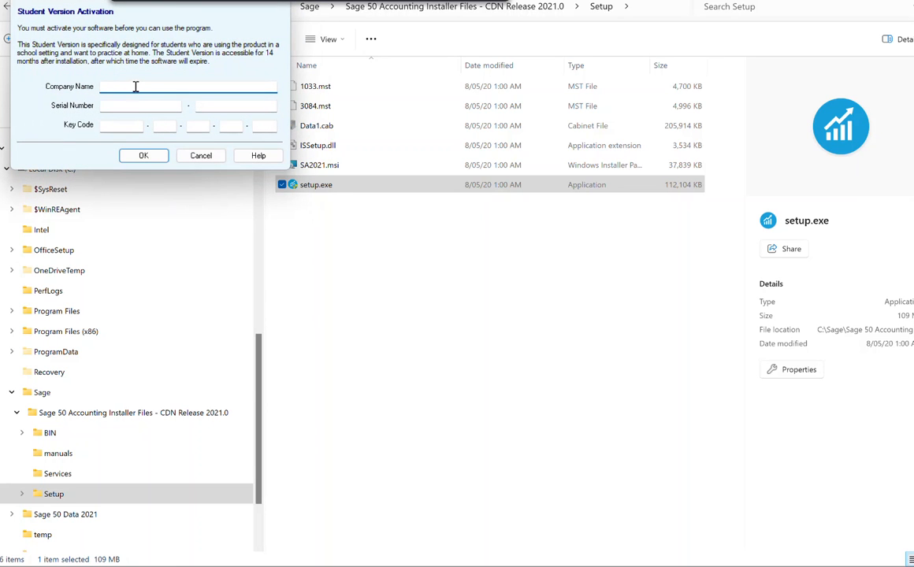
{"action": "left_click", "coordinate": [118, 110]}
{"action": "key", "text": "ctrl+v"}
Step: Switch to the registration email window to fetch the key code
{"action": "mouse_move", "coordinate": [373, 564]}
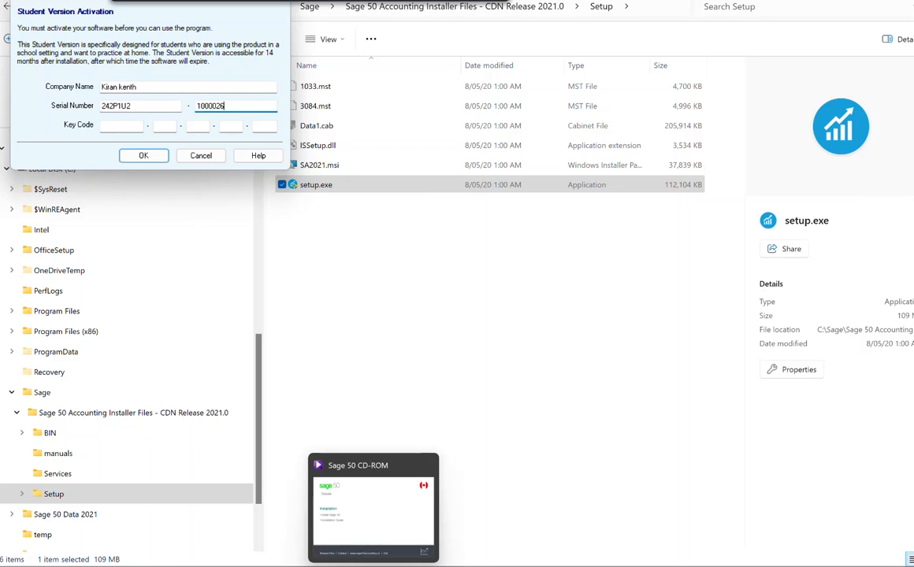
{"action": "left_click", "coordinate": [221, 516]}
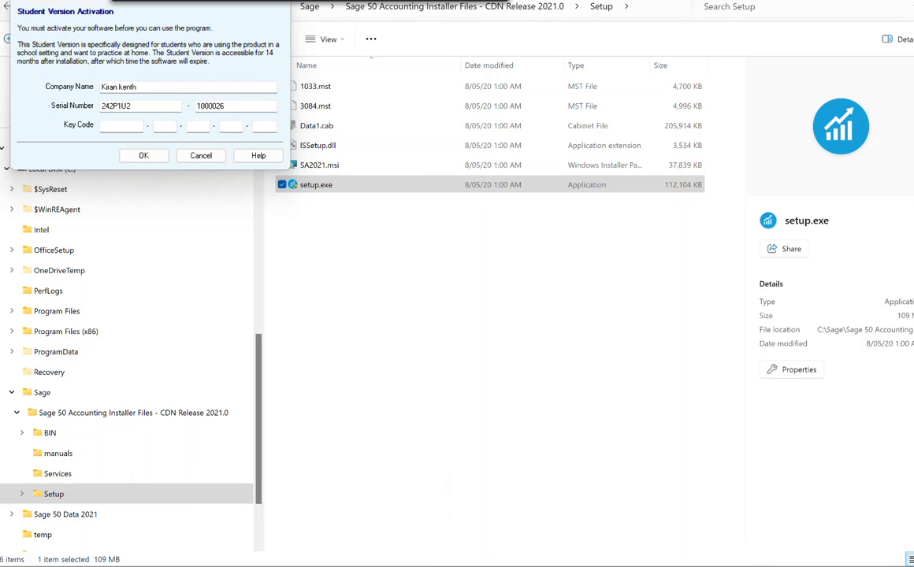
{"action": "mouse_move", "coordinate": [289, 564]}
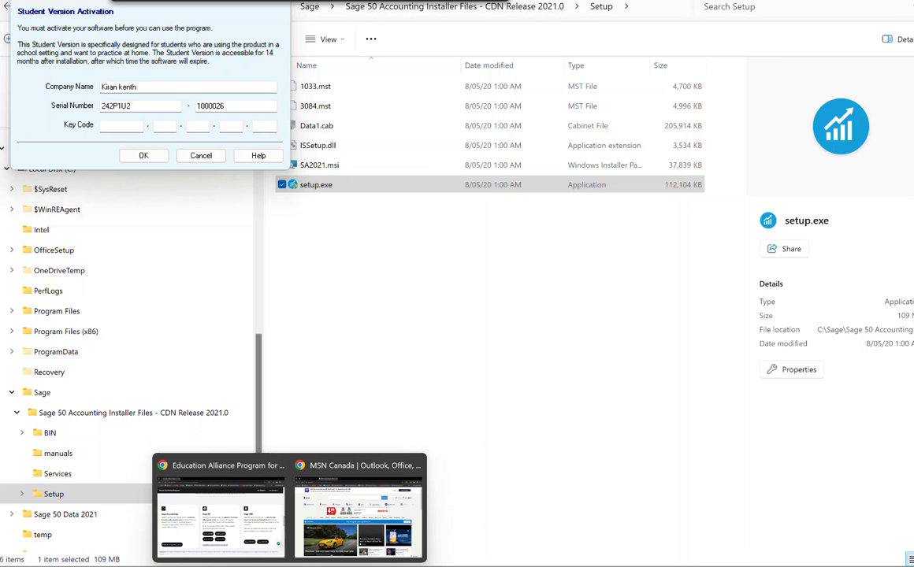
Step: Search Google for 'hotmail' and open Microsoft's Hotmail sign-in guide
{"action": "left_click", "coordinate": [358, 512]}
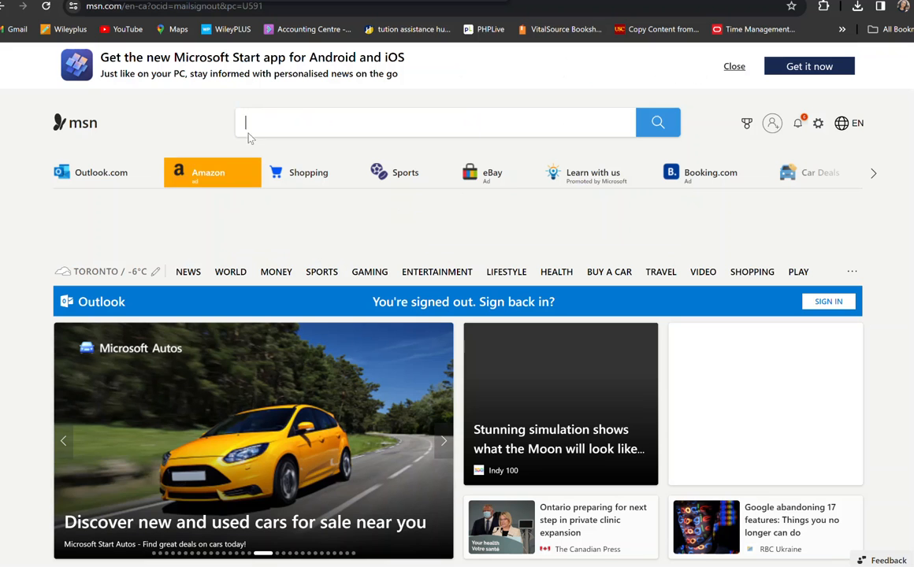
{"action": "left_click", "coordinate": [118, 9]}
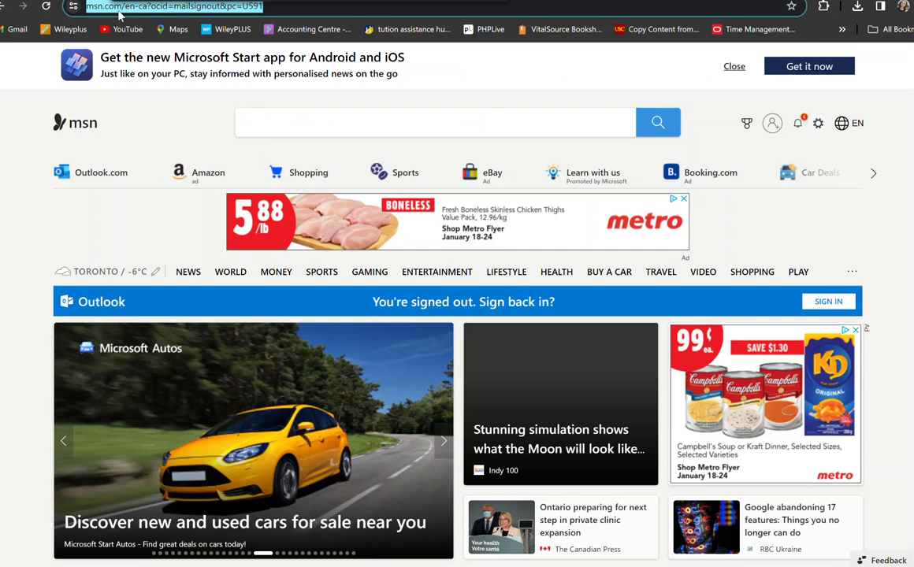
{"action": "type", "text": "hotmail"}
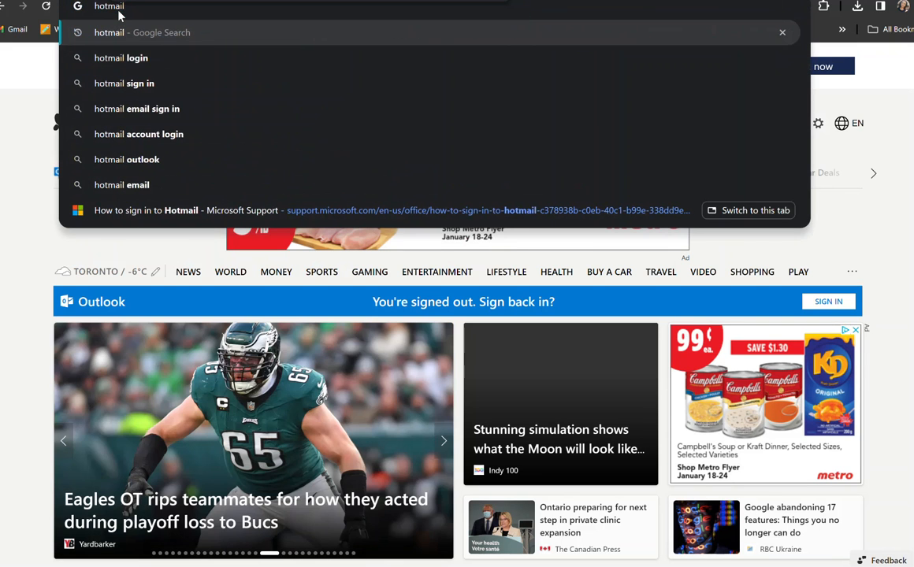
{"action": "left_click", "coordinate": [134, 60]}
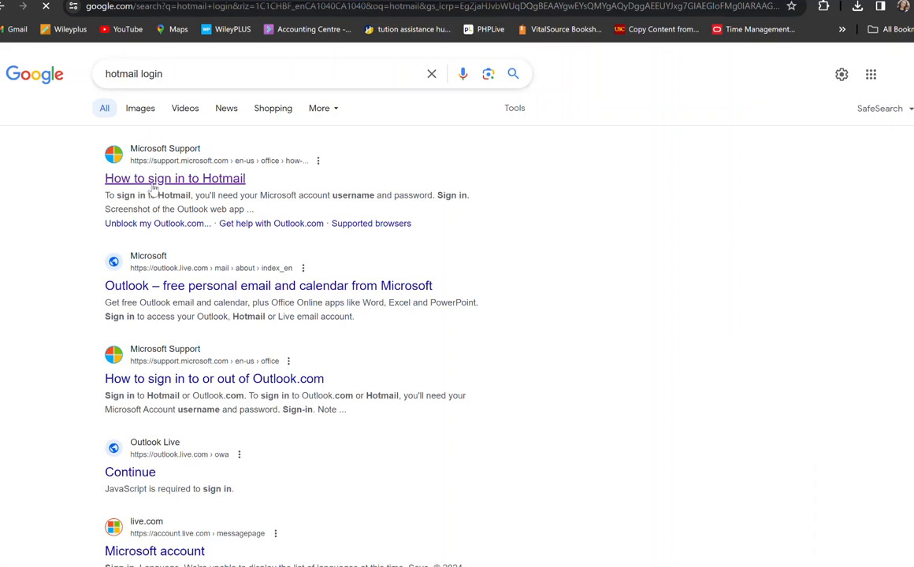
{"action": "left_click", "coordinate": [157, 181]}
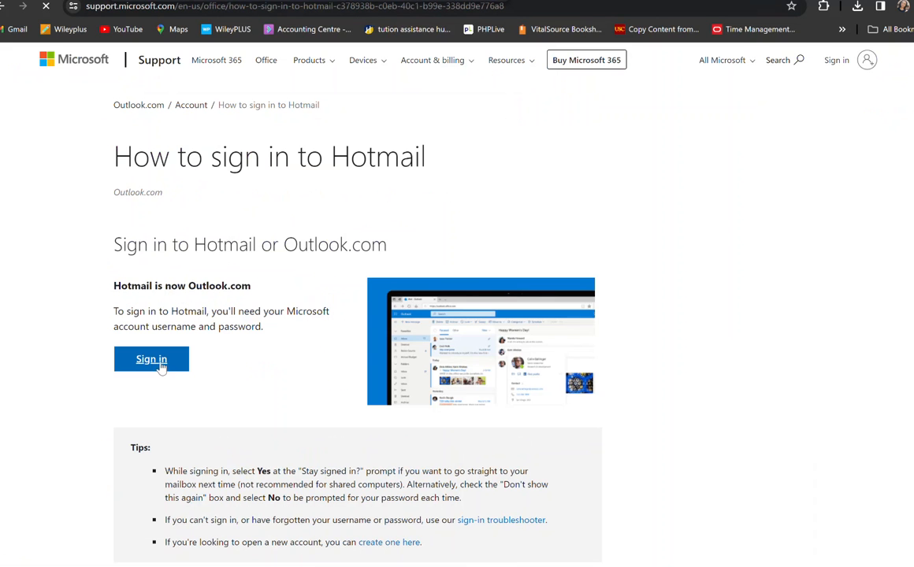
Step: Sign in to Outlook and select the key code in the Sage registration email
{"action": "left_click", "coordinate": [151, 359]}
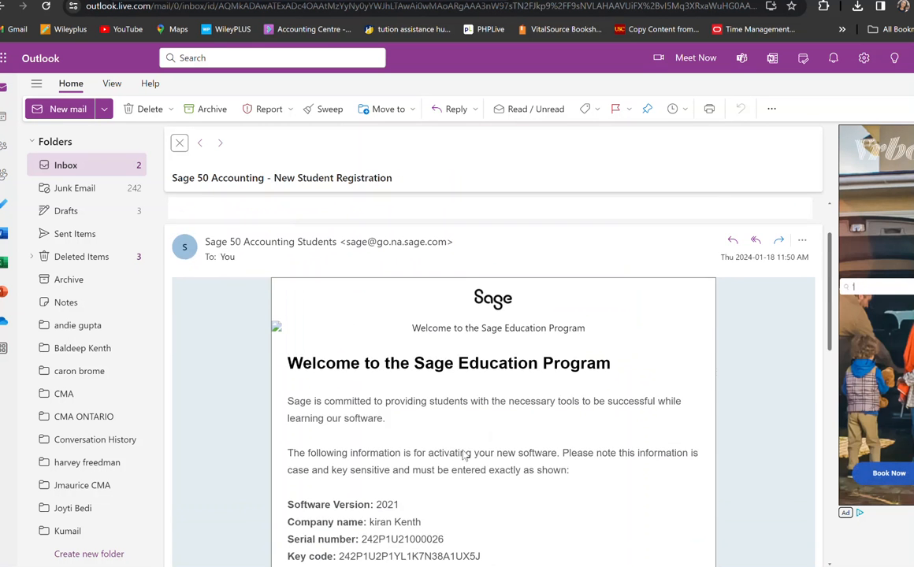
{"action": "scroll", "coordinate": [465, 455], "scroll_direction": "down", "scroll_amount": 3}
{"action": "left_click_drag", "start_coordinate": [481, 429], "coordinate": [339, 429]}
{"action": "key", "text": "ctrl+c"}
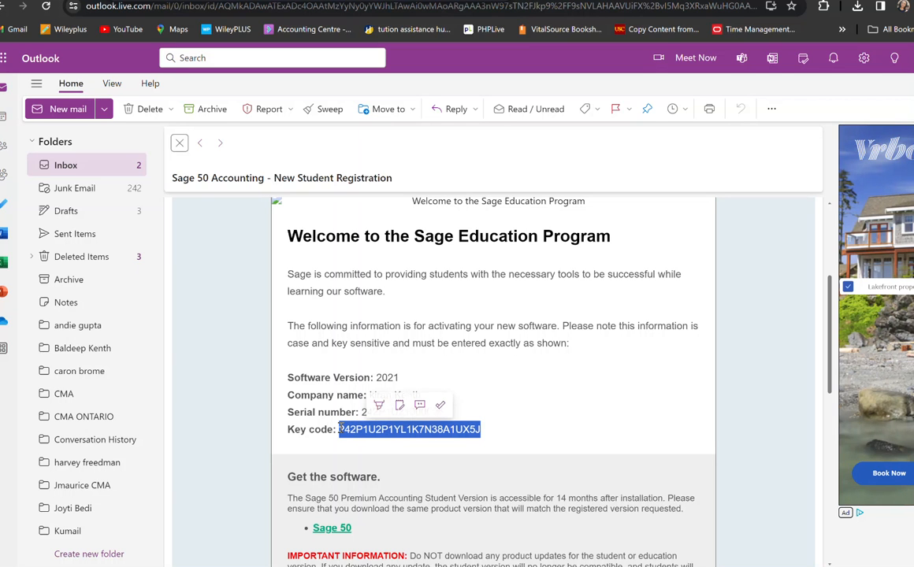
Step: Paste the key code into the first Key Code box and confirm activation with OK
{"action": "key", "text": "alt+Tab"}
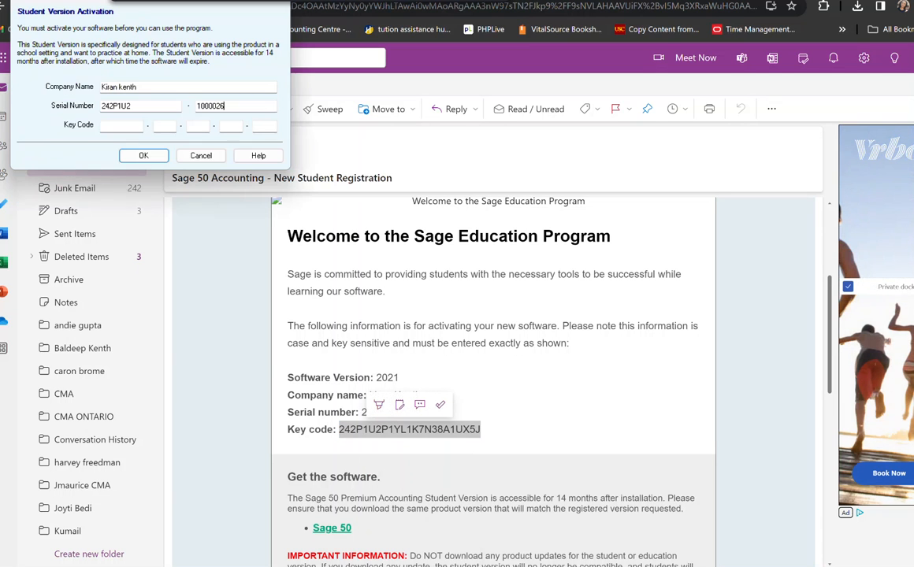
{"action": "left_click", "coordinate": [111, 126]}
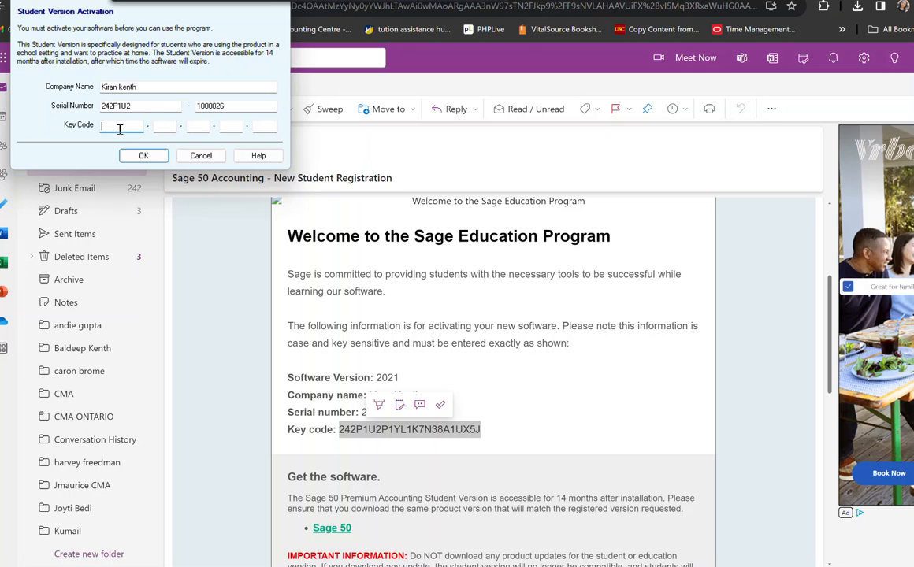
{"action": "key", "text": "ctrl+v"}
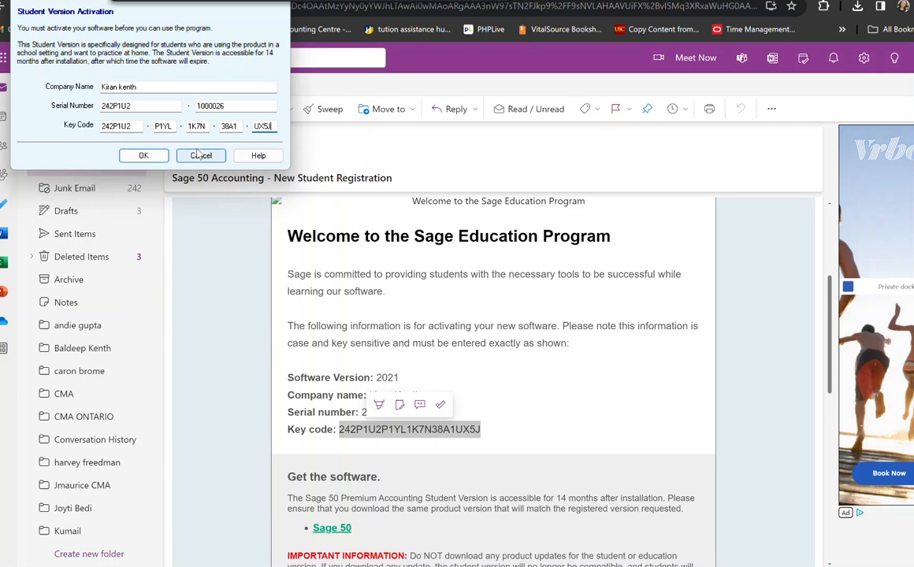
{"action": "left_click", "coordinate": [137, 156]}
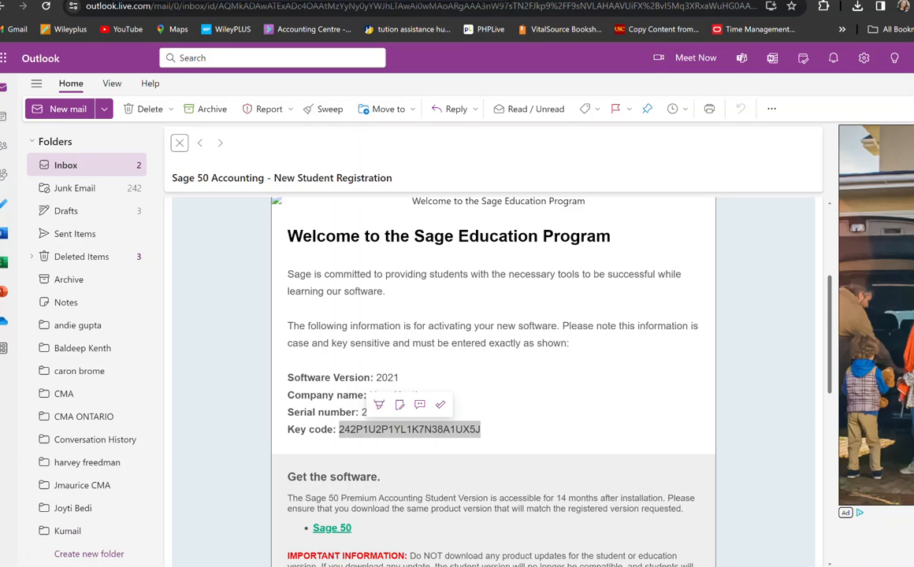
{"action": "key", "text": "super"}
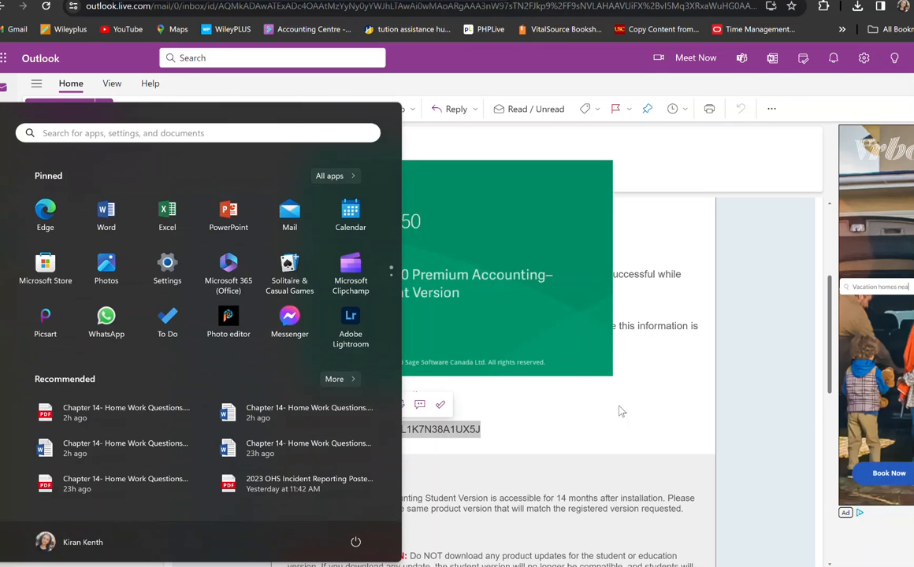
Step: Dismiss the Start menu and sign out of Outlook from the account panel
{"action": "left_click", "coordinate": [651, 433]}
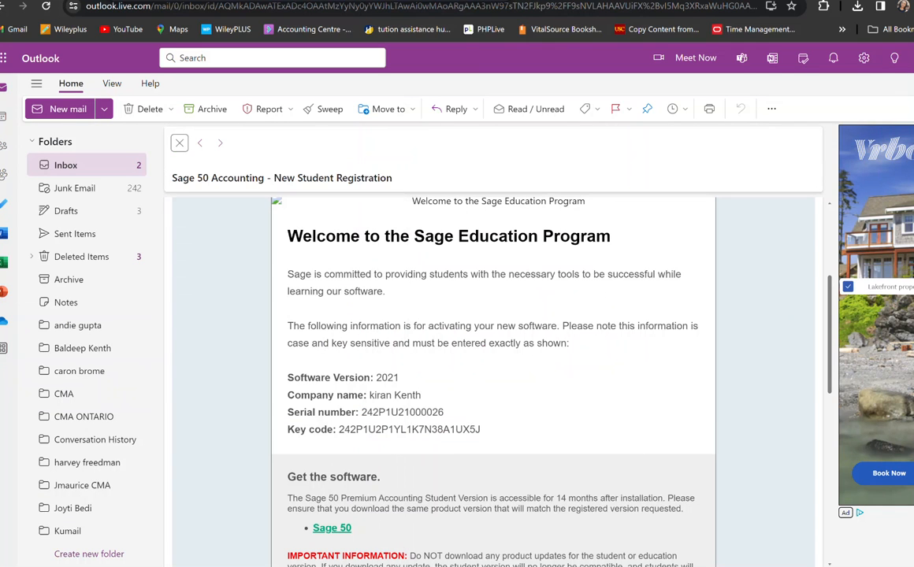
{"action": "left_click", "coordinate": [913, 59]}
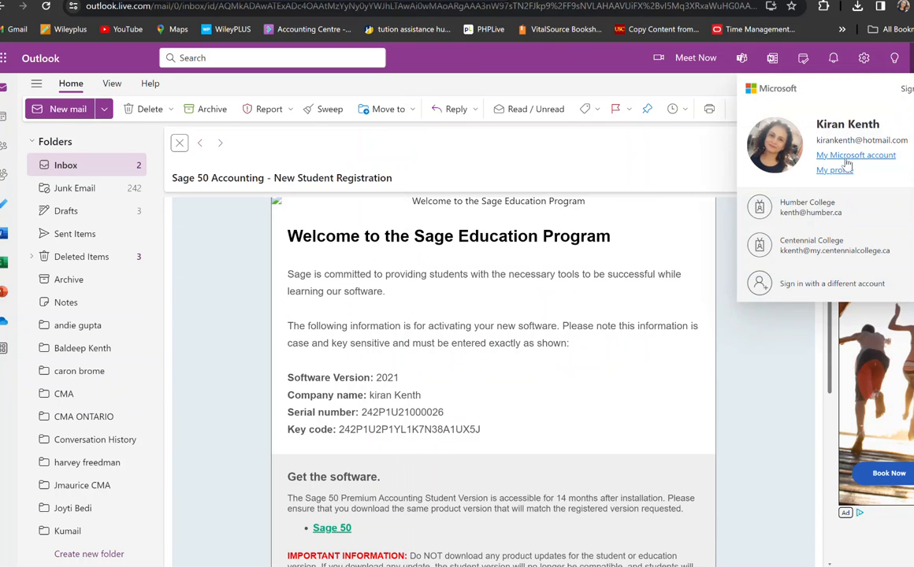
{"action": "left_click", "coordinate": [908, 88]}
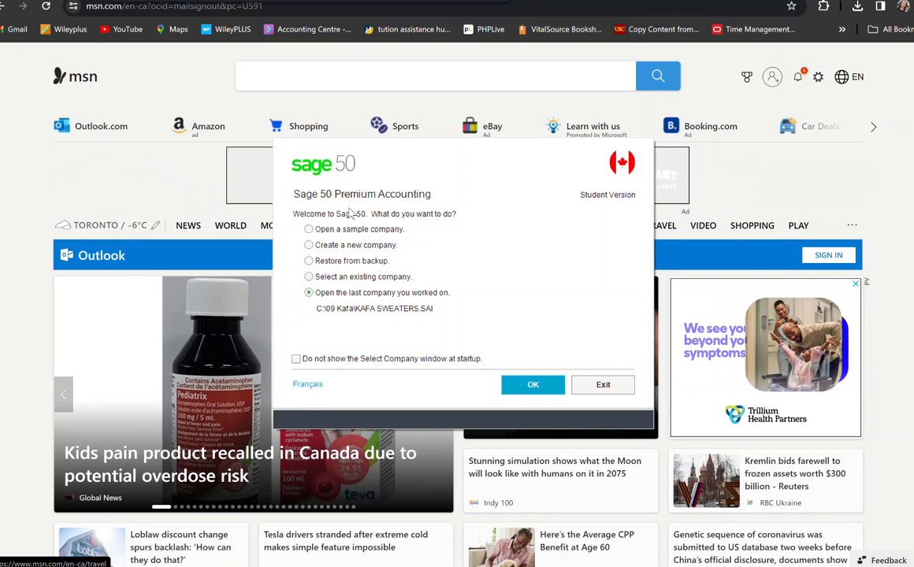
{"action": "mouse_move", "coordinate": [401, 566]}
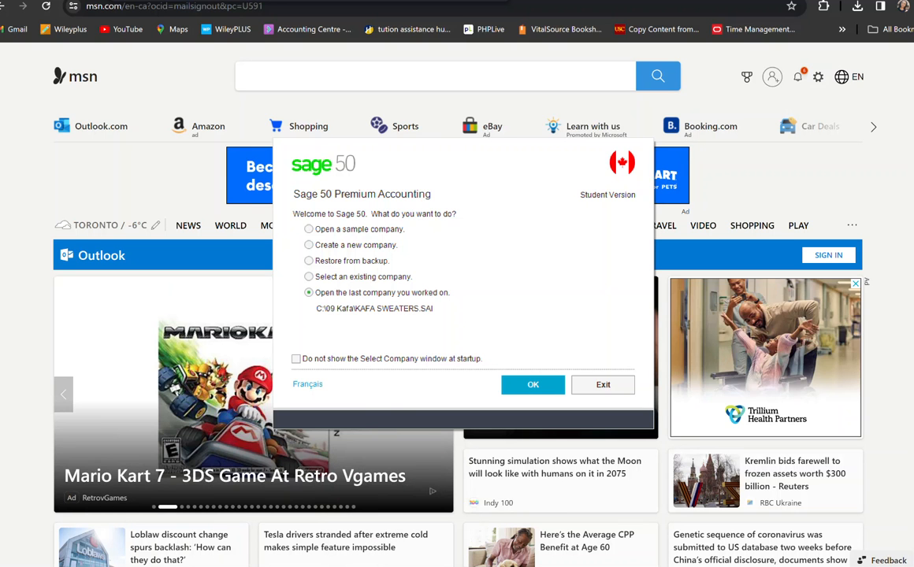
{"action": "left_click", "coordinate": [8, 566]}
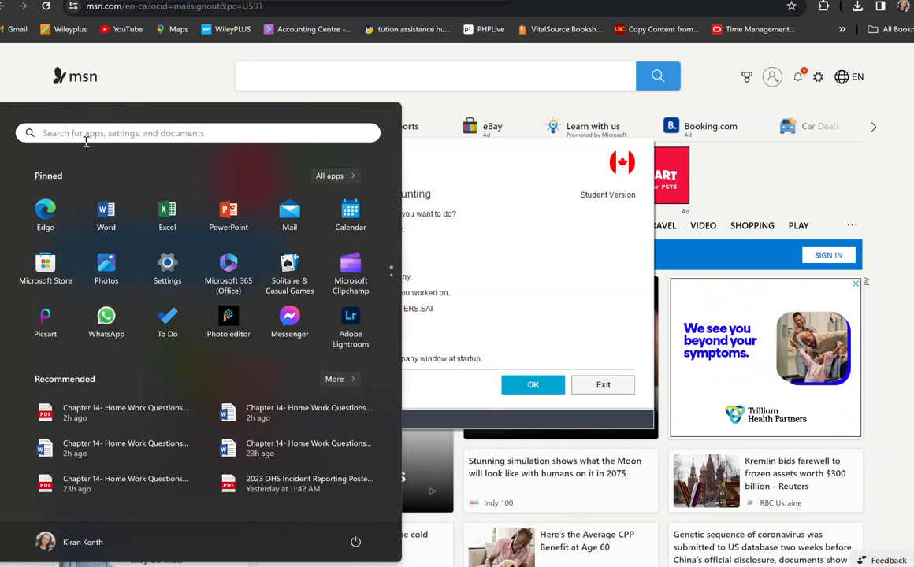
{"action": "left_click", "coordinate": [90, 133]}
{"action": "type", "text": "sage"}
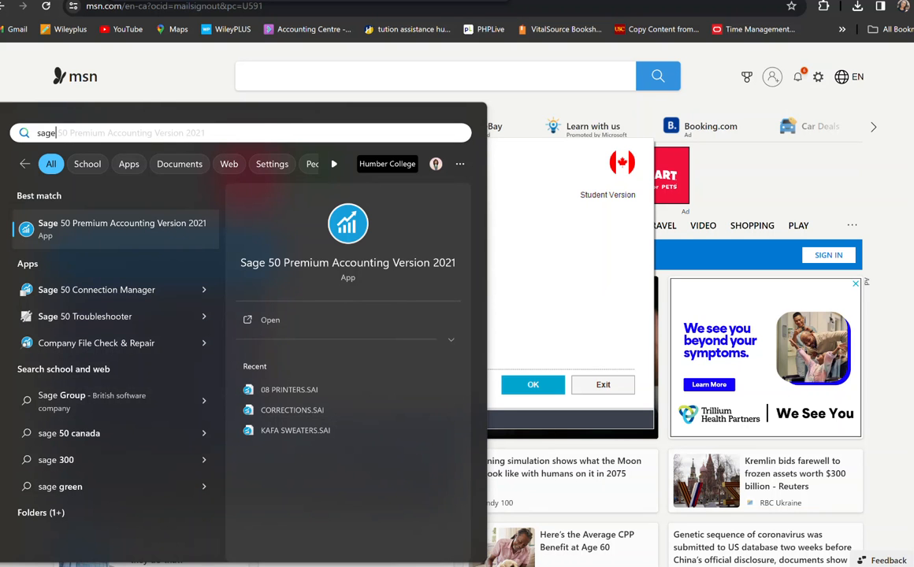
{"action": "left_click", "coordinate": [590, 313]}
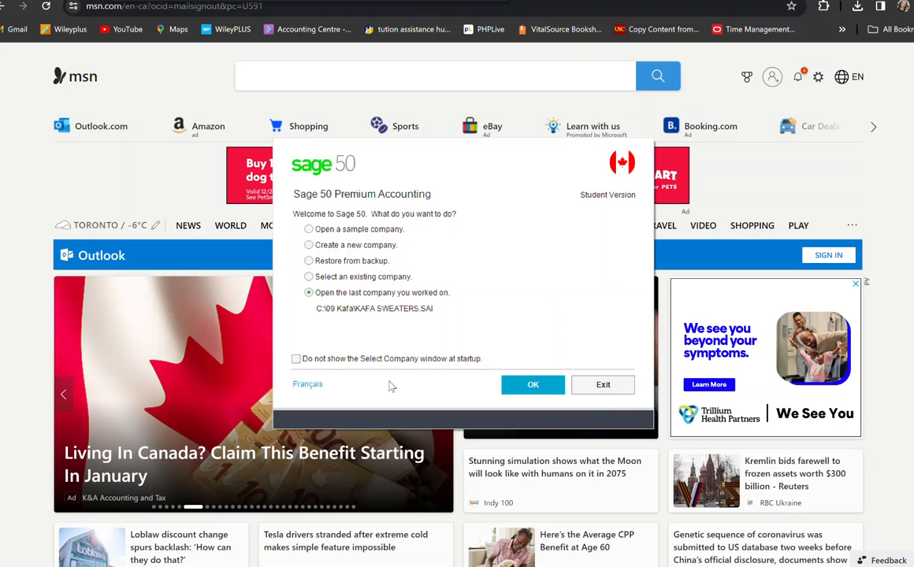